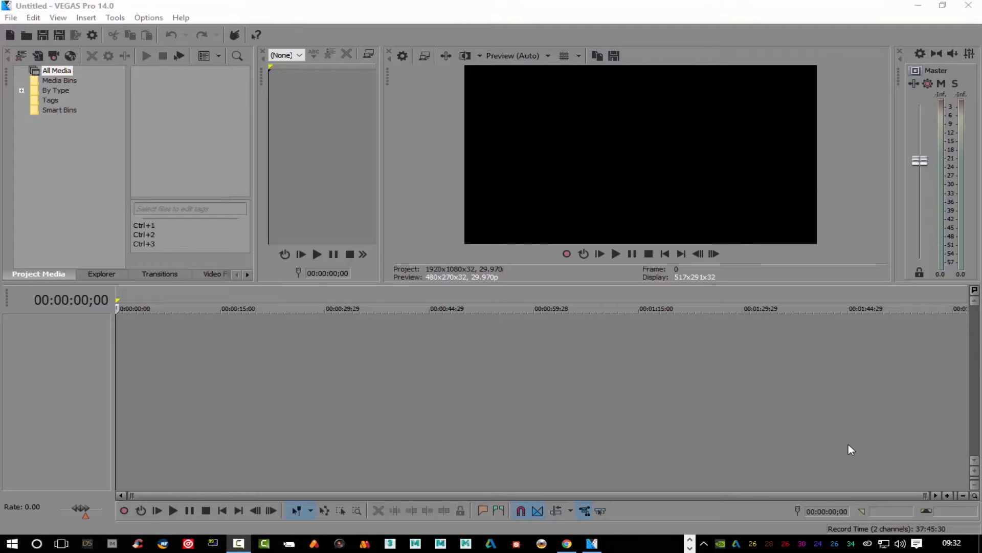
Step: Narrow the project media pane and import the Beach Jetty video from the Desktop folder
left_click_drag(256, 120, 224, 123)
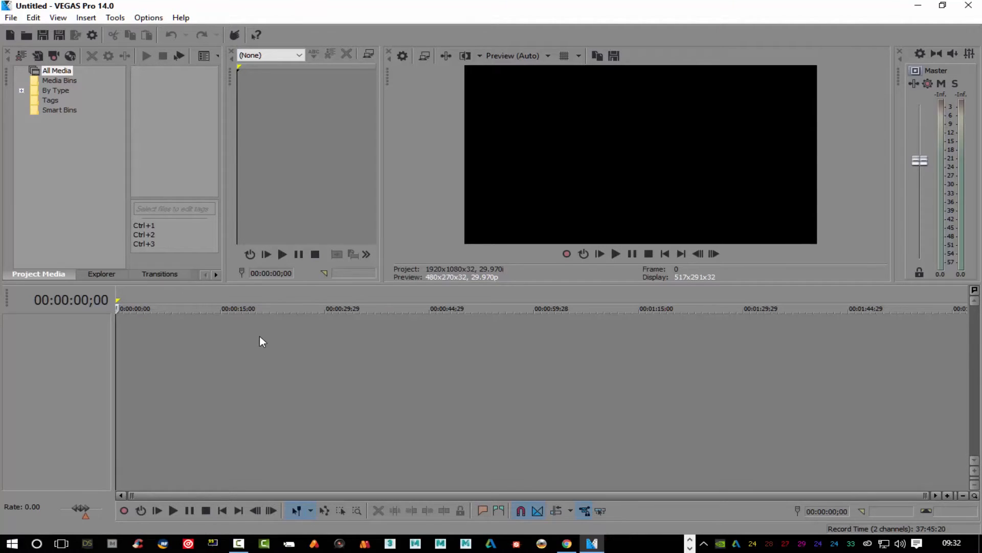
left_click(12, 20)
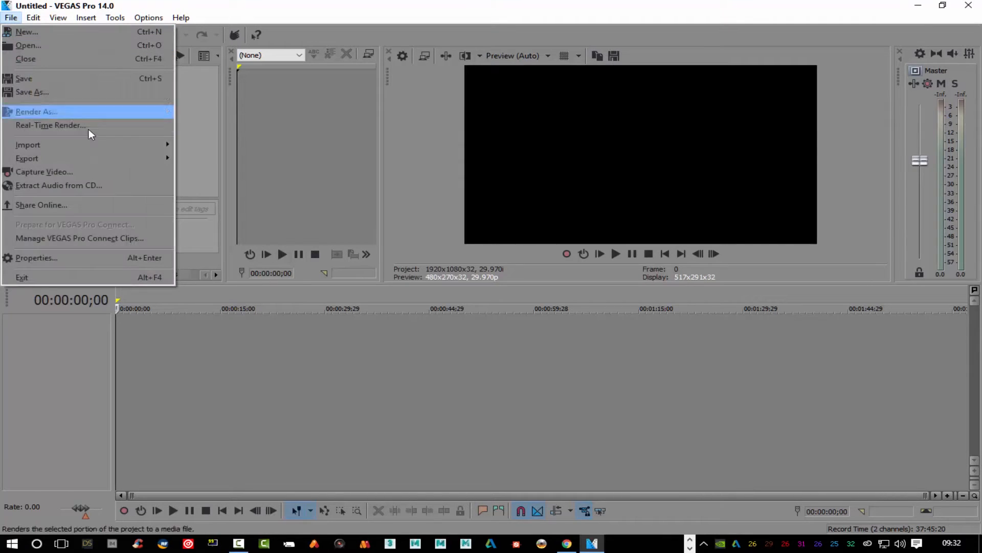
mouse_move(111, 144)
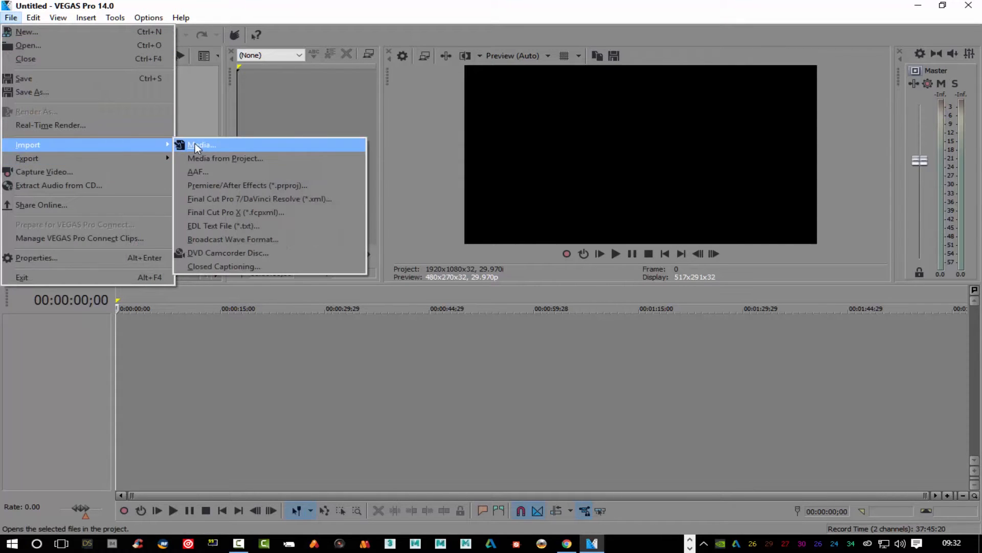
left_click(195, 145)
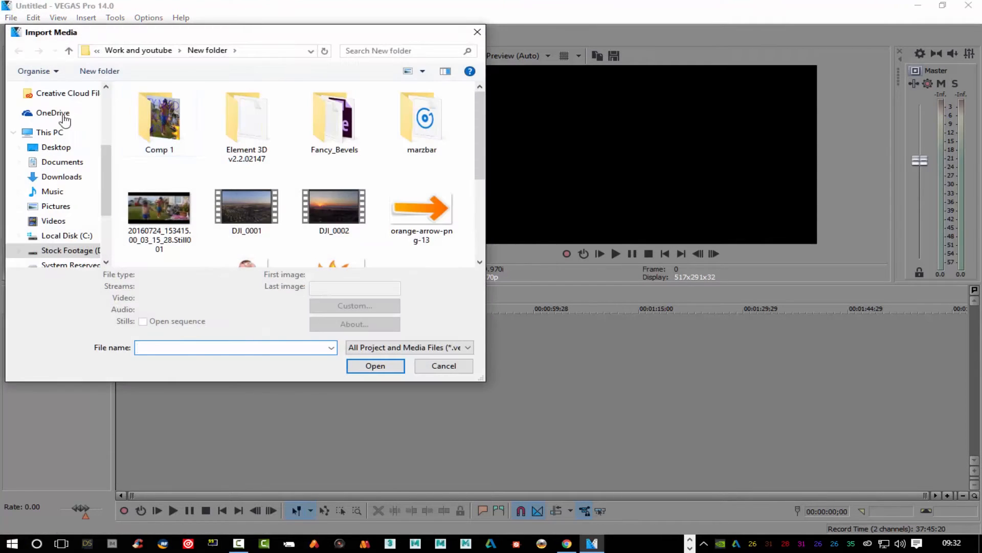
left_click(56, 147)
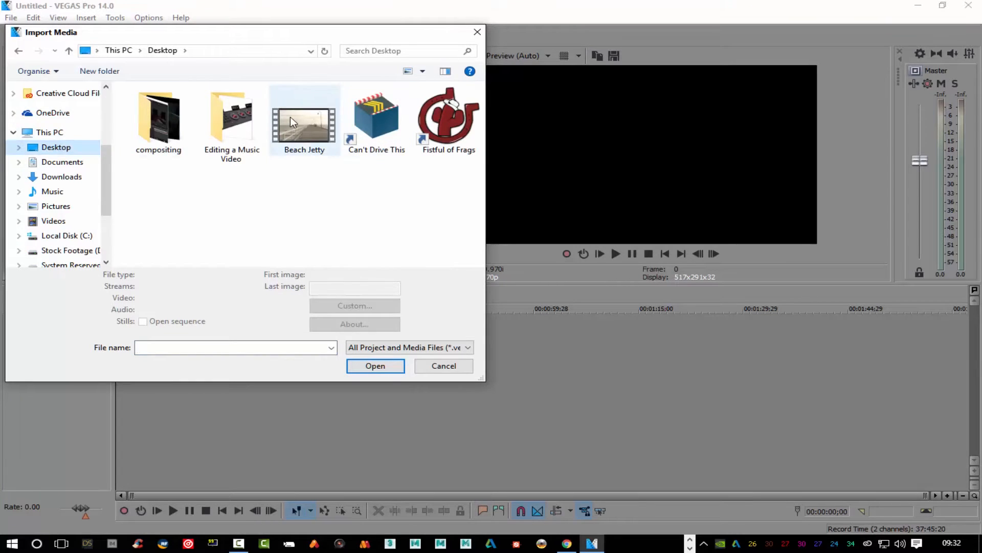
left_click(304, 129)
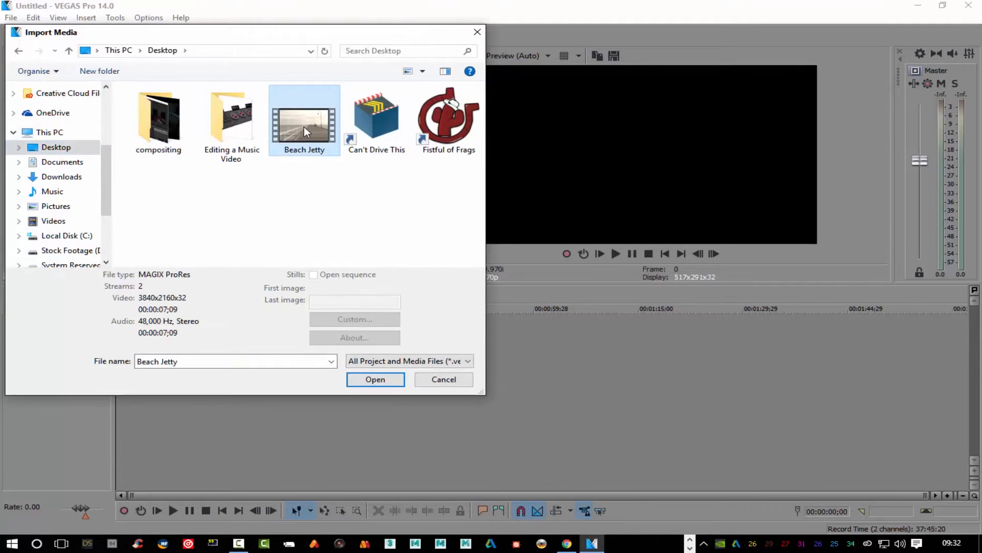
left_click(369, 380)
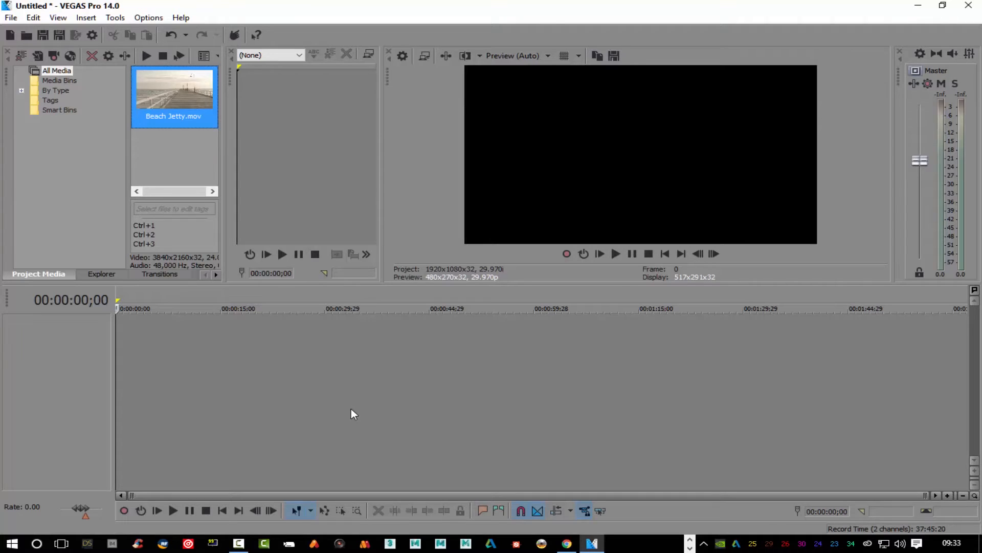
Step: Open Beach Jetty.mov in the Trimmer and widen the Trimmer pane
right_click(174, 85)
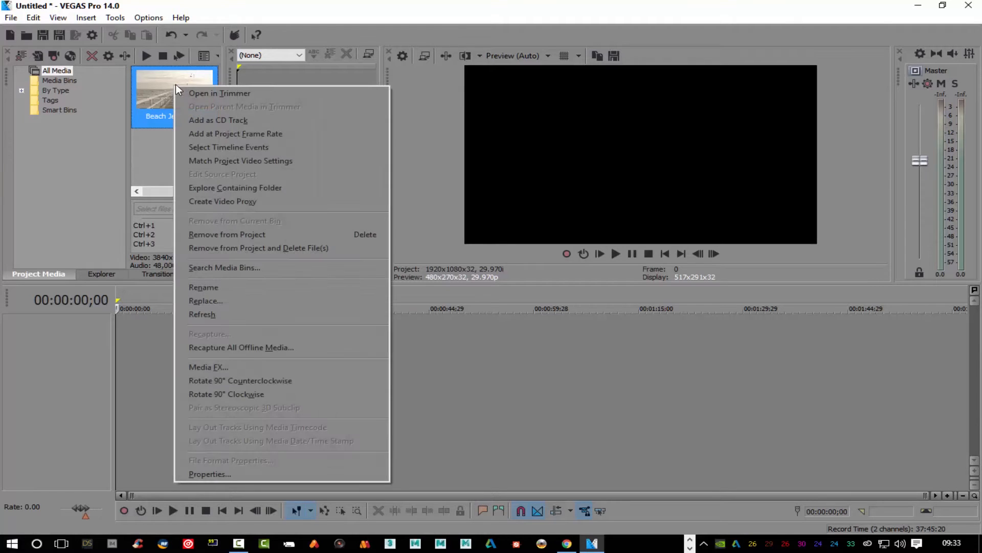
left_click(192, 94)
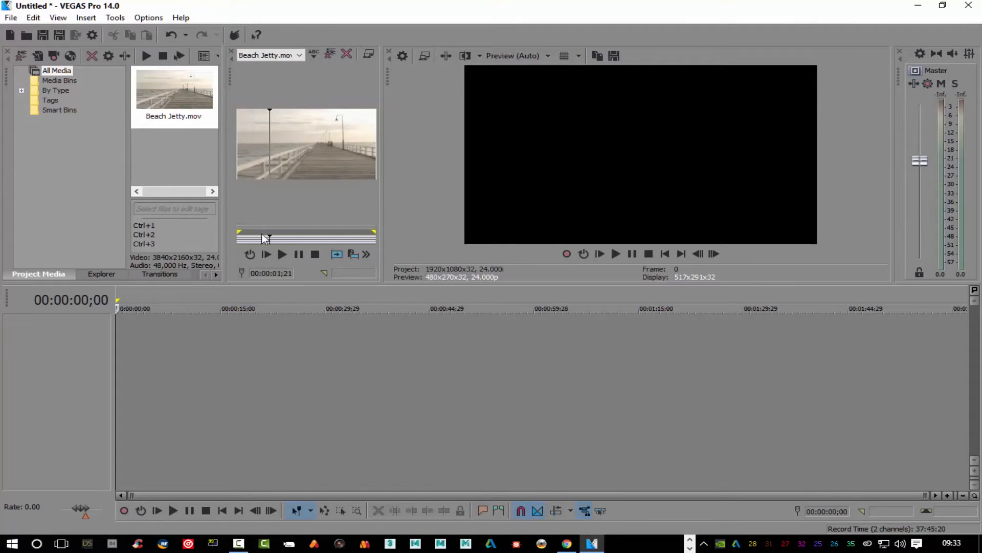
left_click_drag(380, 173, 525, 149)
Step: Place the Trimmer cursor at about 00:00:01;28 and preview Beach Jetty.mov from there, stopping the playback partway
left_click(311, 191)
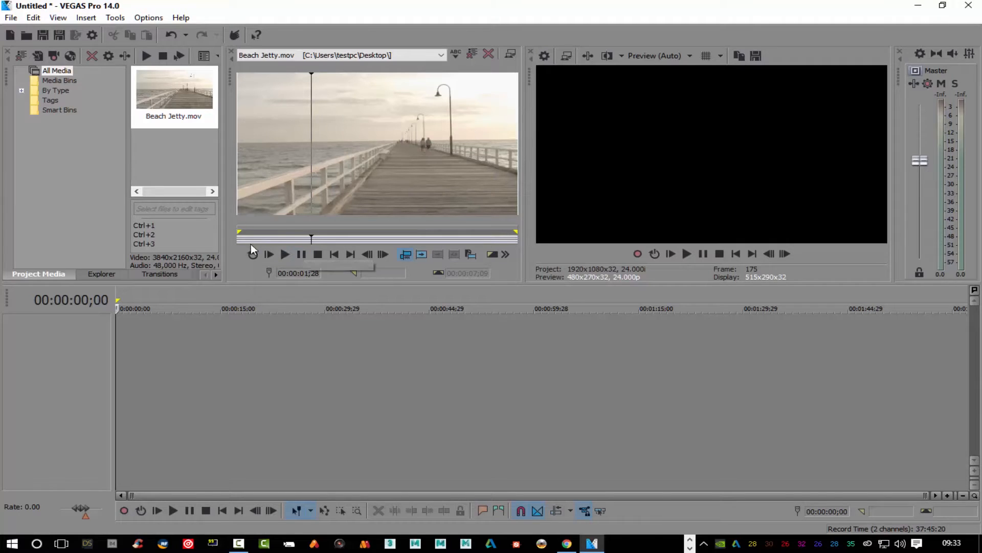
left_click(284, 255)
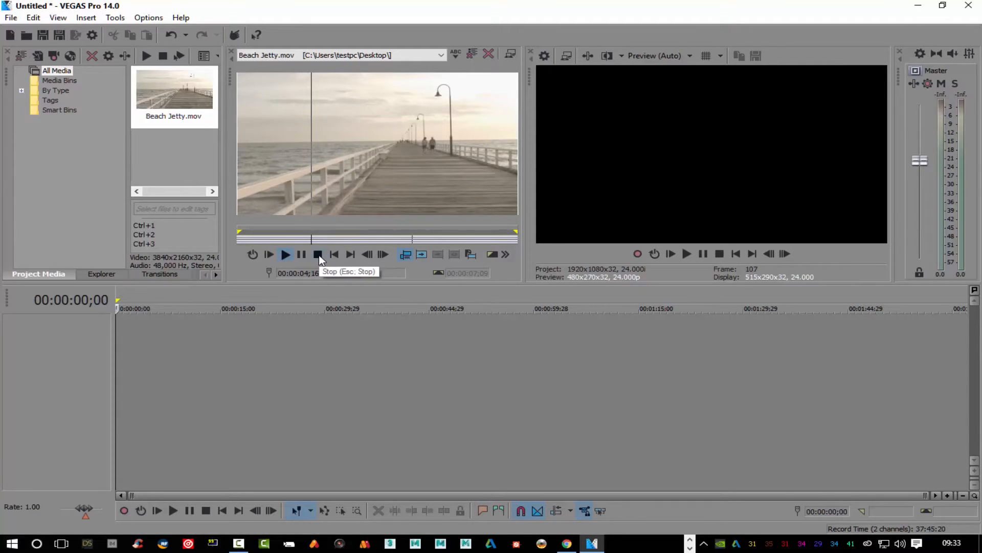
left_click(318, 255)
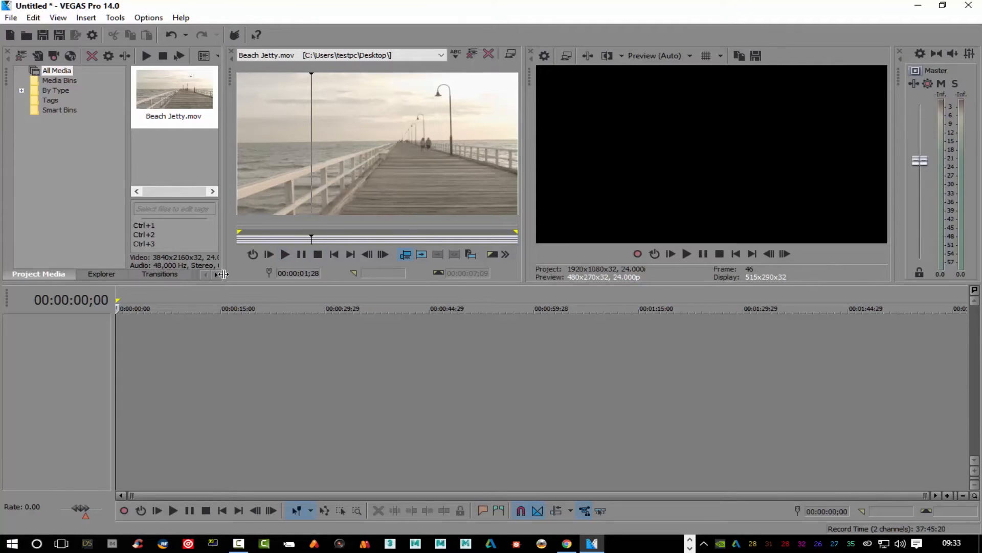
Step: Widen the project media pane, make the upper panes taller, and start playing the clip in the Trimmer
left_click_drag(224, 274, 339, 277)
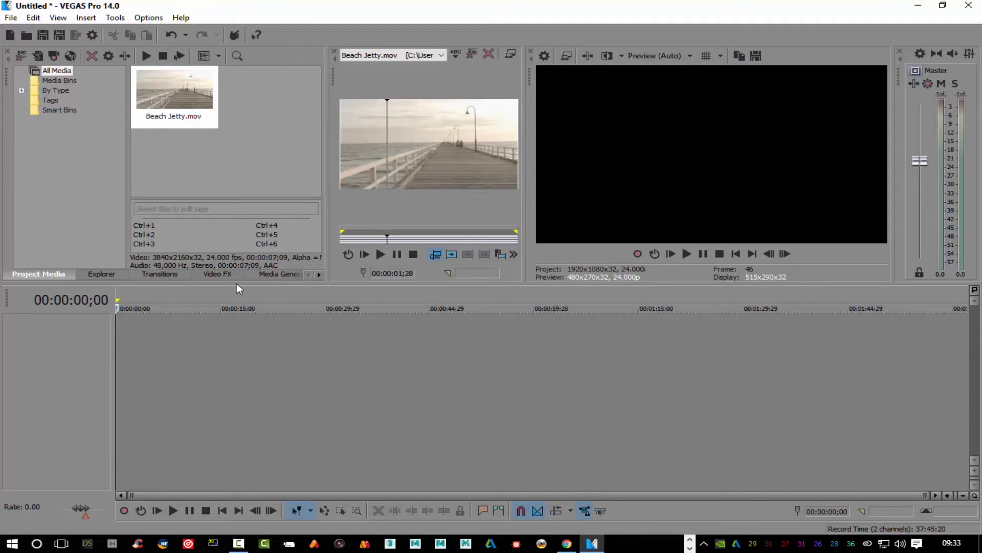
left_click_drag(237, 284, 209, 314)
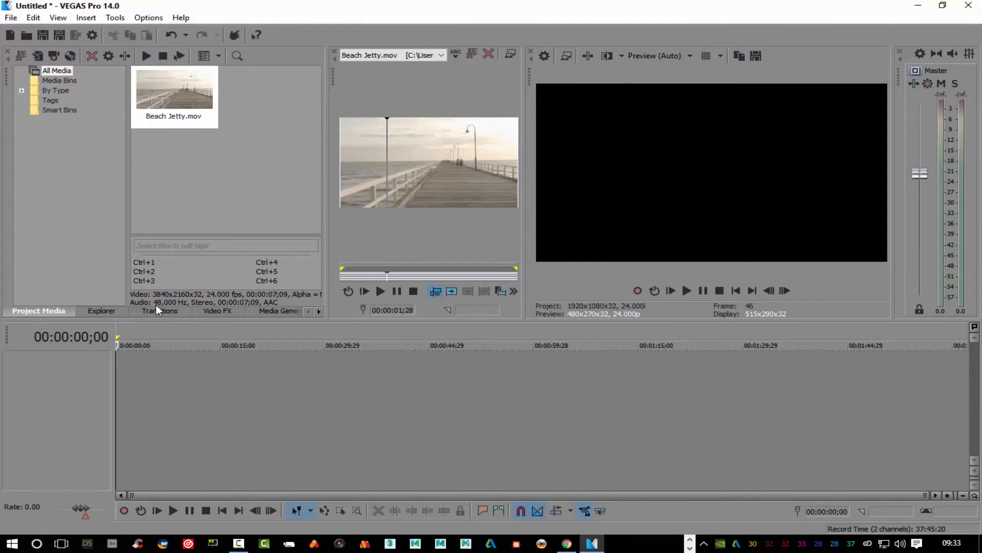
left_click(383, 290)
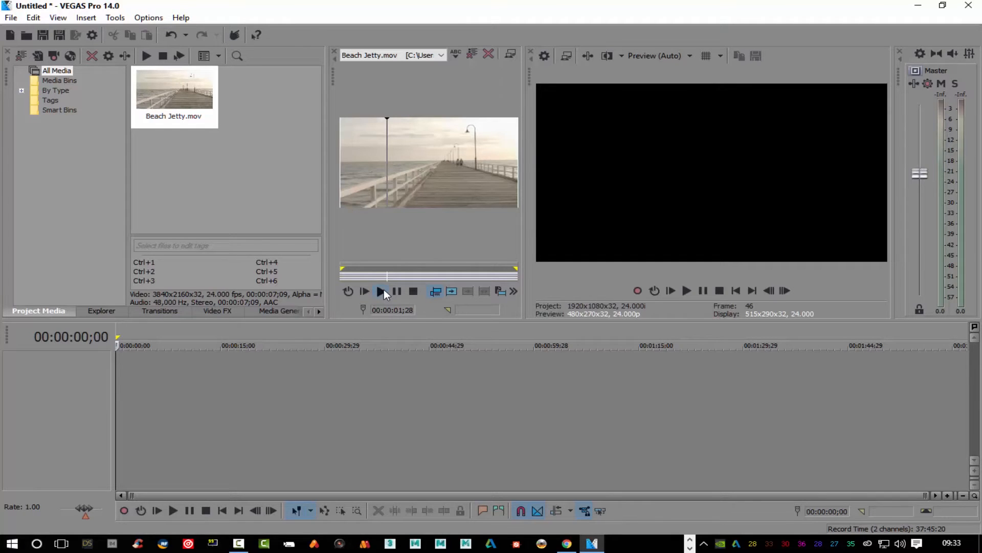
Step: Place Beach Jetty.mov at the start of the empty timeline and set the project video settings to match the media
right_click(171, 95)
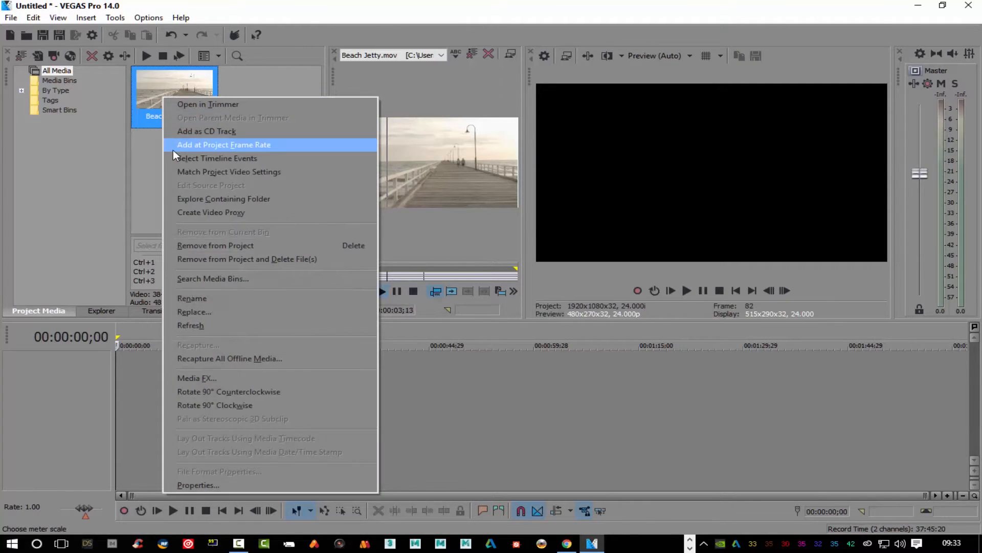
left_click(162, 91)
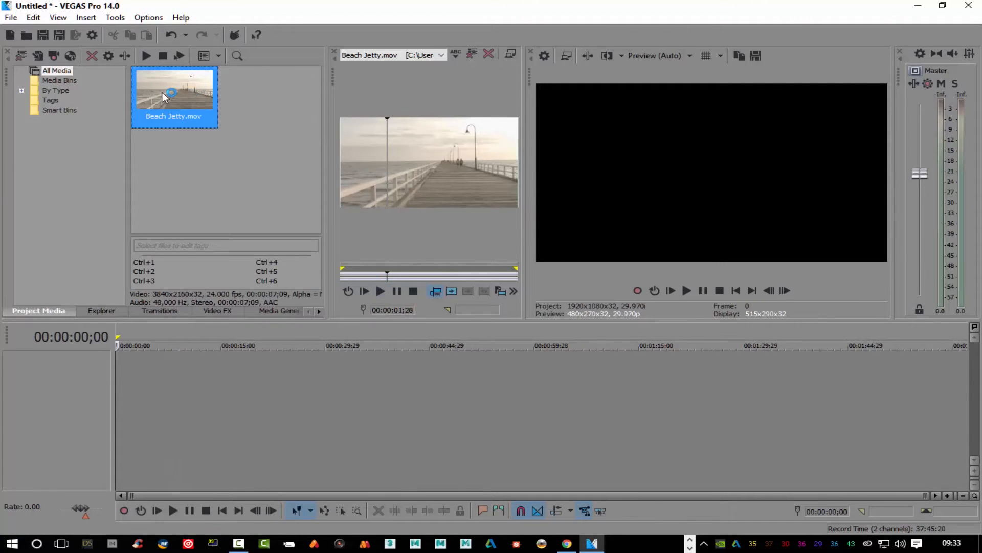
left_click_drag(164, 93, 128, 383)
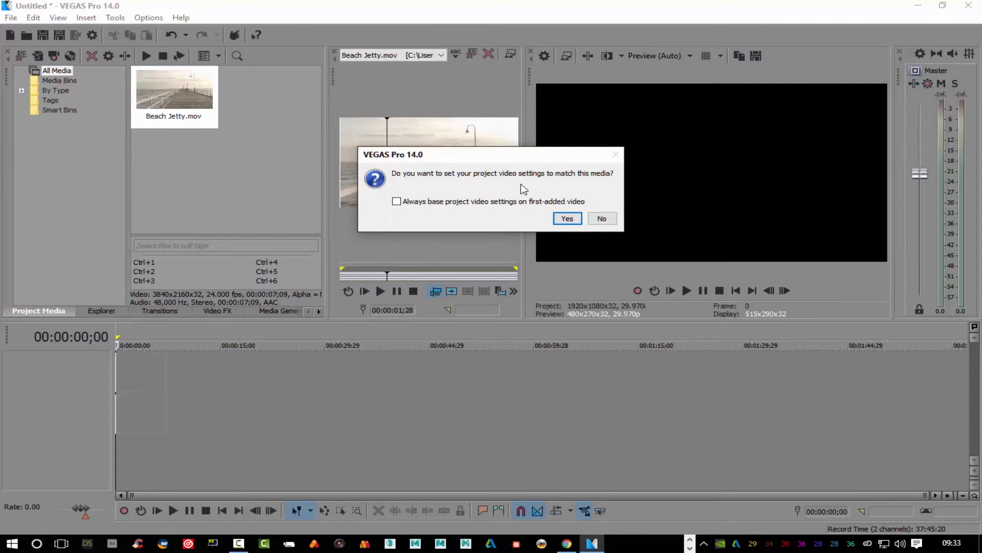
left_click(566, 221)
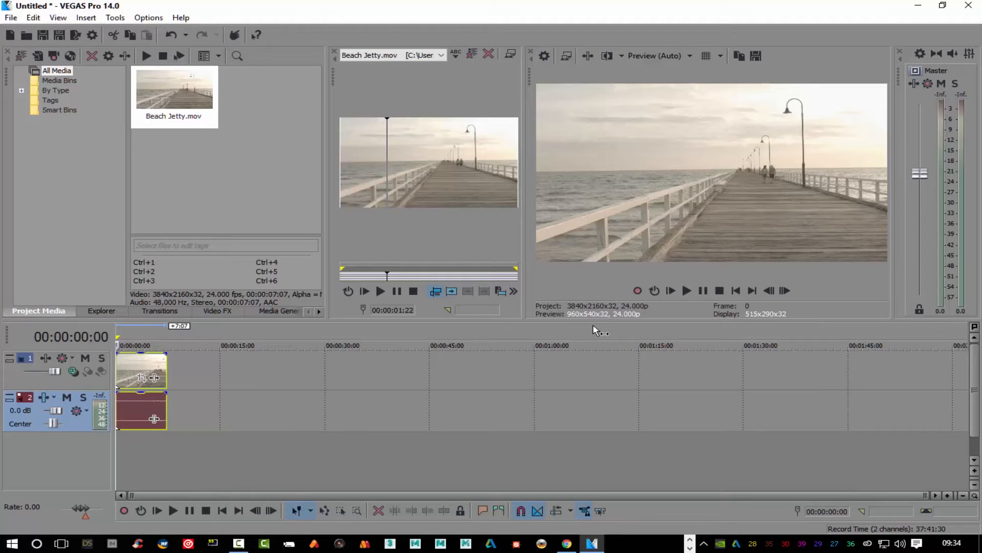
Step: Play the timeline in the video preview and stop it, and slightly widen the track header area
left_click(689, 291)
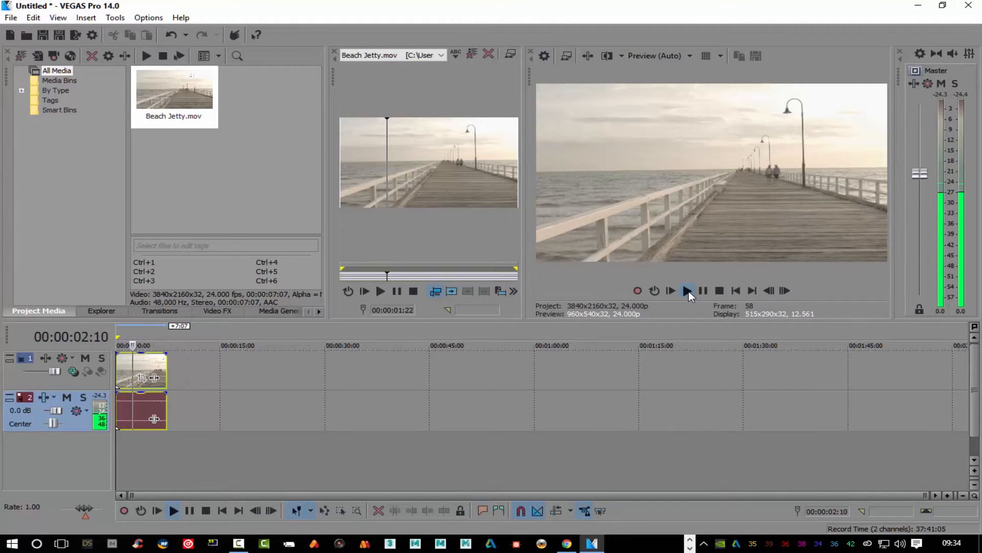
left_click(720, 291)
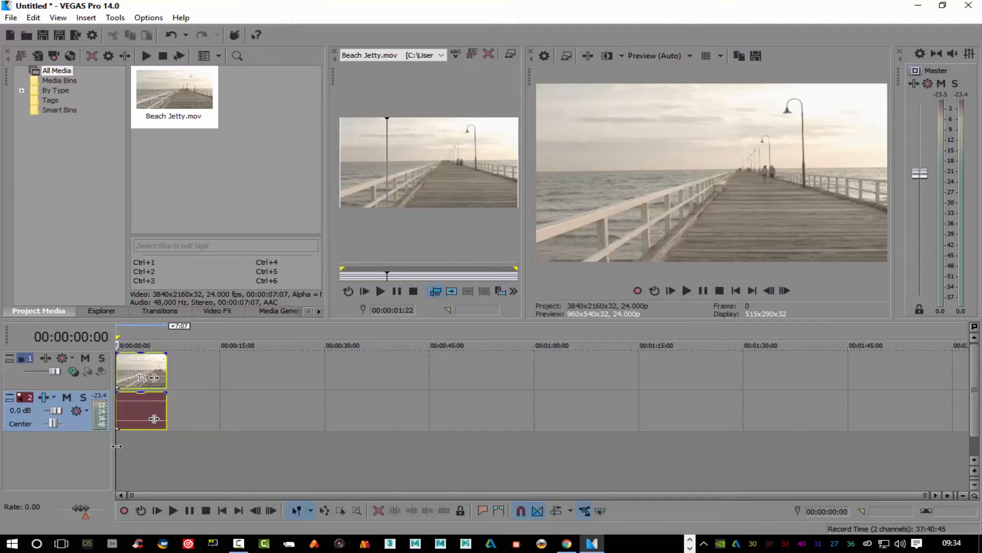
left_click_drag(119, 442, 117, 442)
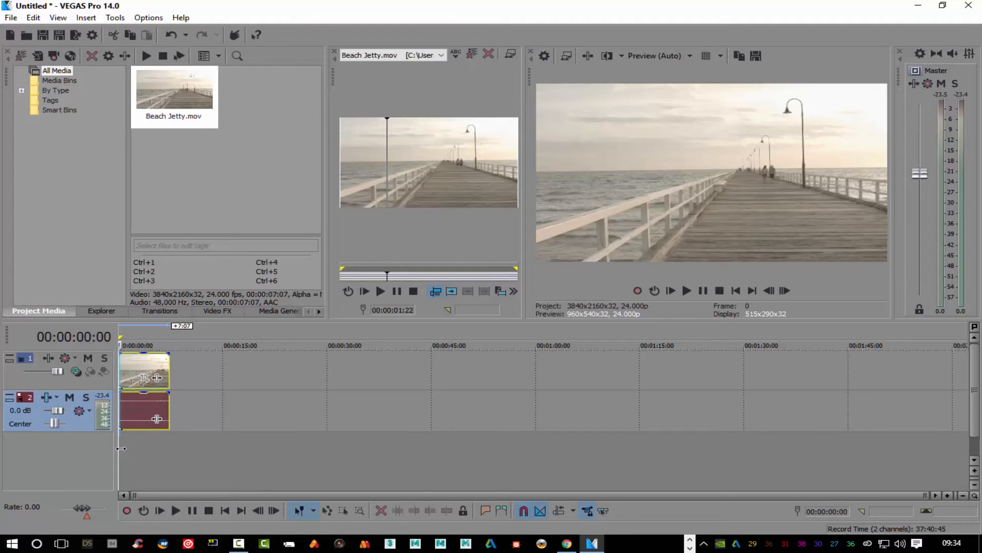
Step: Play the timeline from the start, pause it partway, and reposition the cursor at about 00:00:02:04
left_click(124, 454)
key("space")
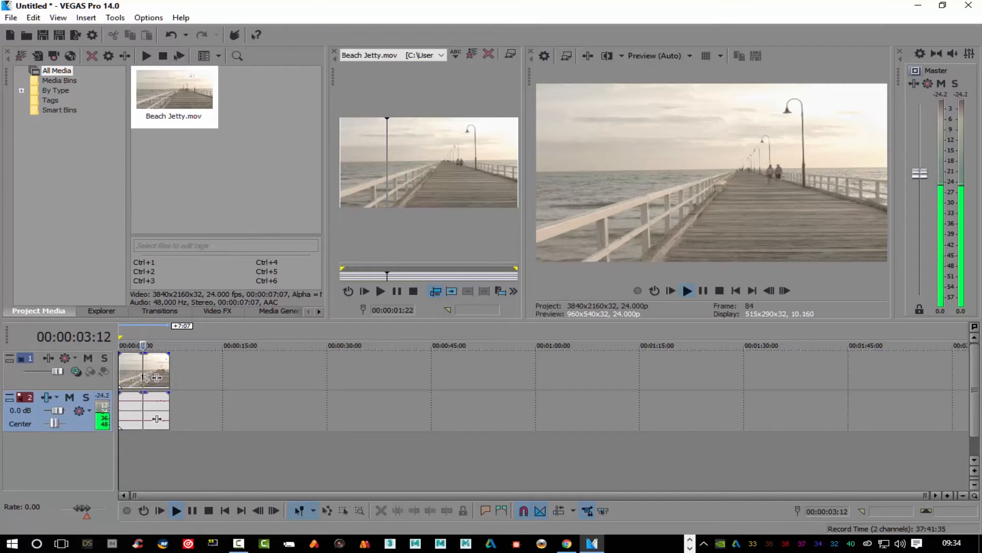
key("Return")
mouse_move(137, 446)
left_mouse_down()
mouse_move(155, 442)
mouse_move(143, 440)
left_mouse_up()
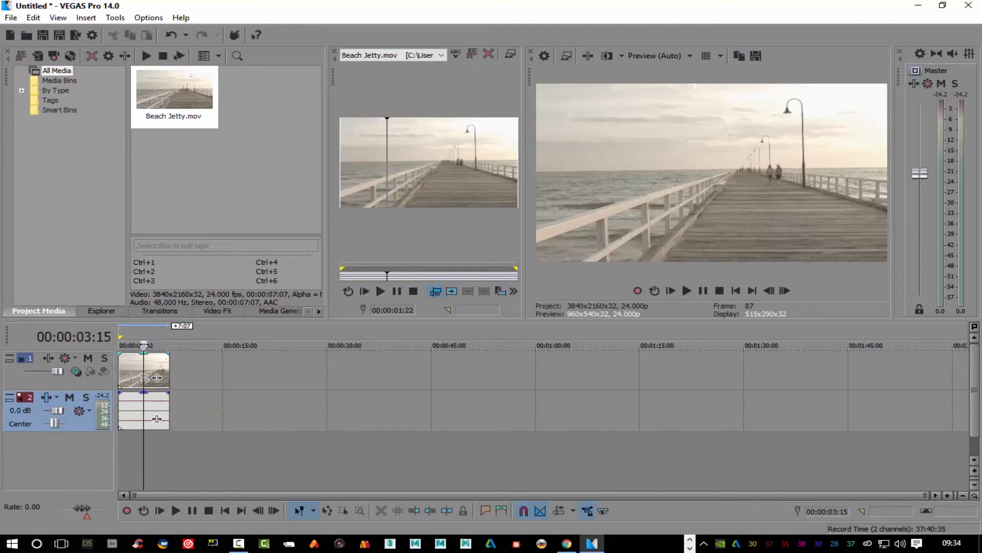
key("space")
key("space")
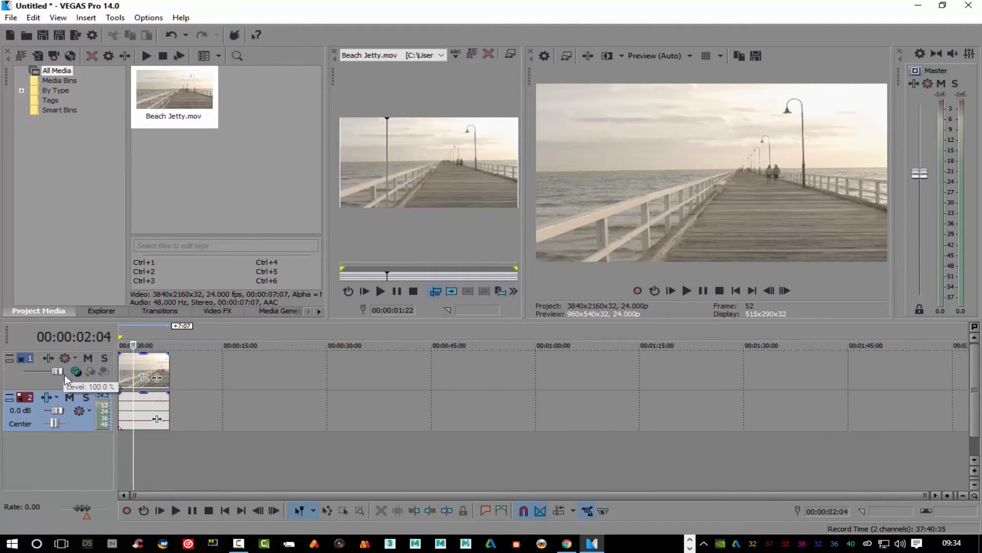
Step: Lower the level of video track 1 to darken its picture
left_click_drag(58, 370, 49, 374)
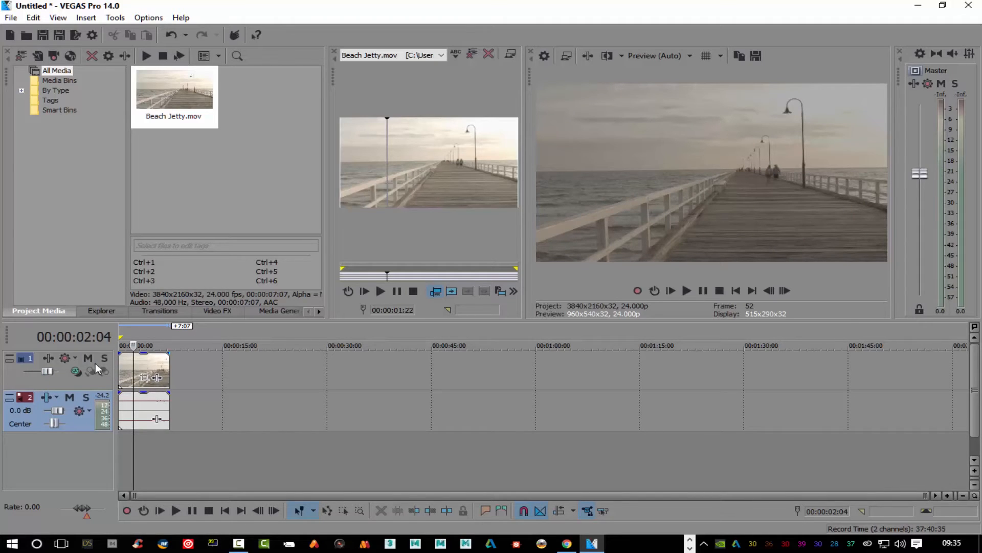
mouse_move(38, 370)
Step: Review the effect plug-ins available for video track 1 and its automation modes, leaving both without a selection
left_click(49, 362)
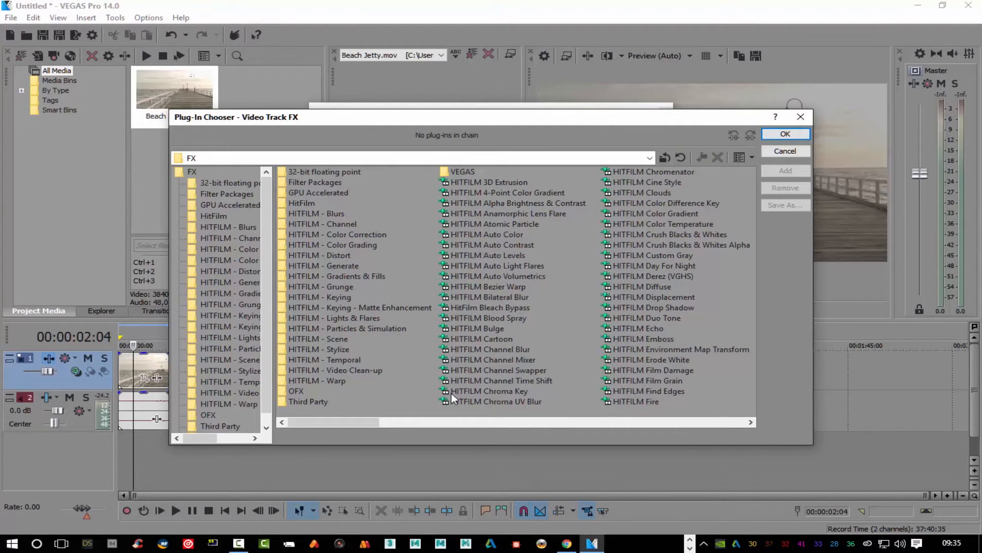
left_click(801, 119)
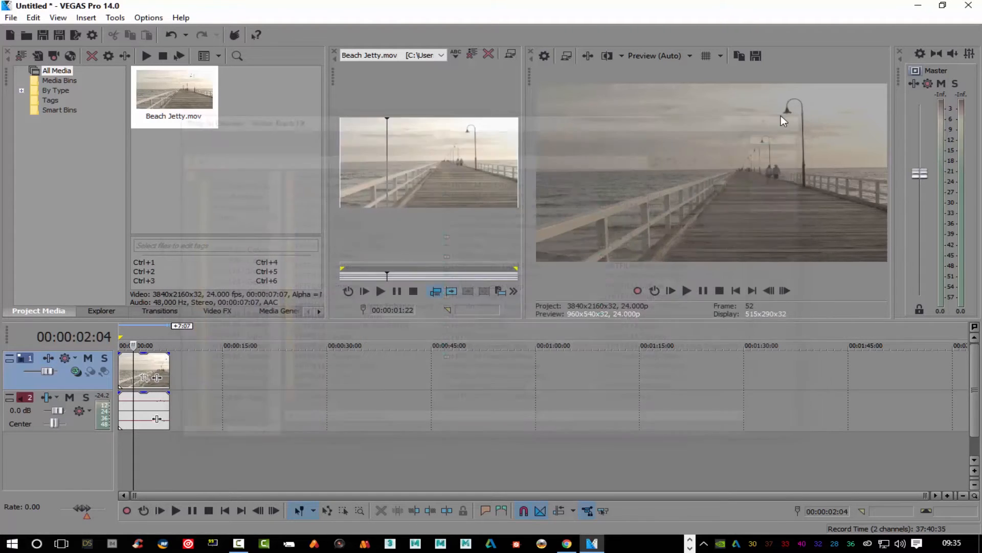
left_click(76, 358)
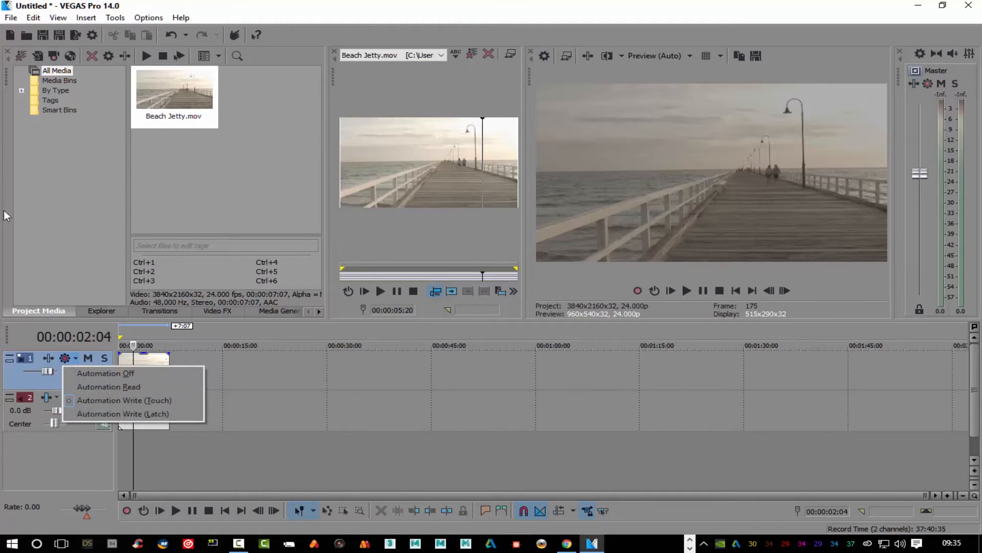
left_click(259, 393)
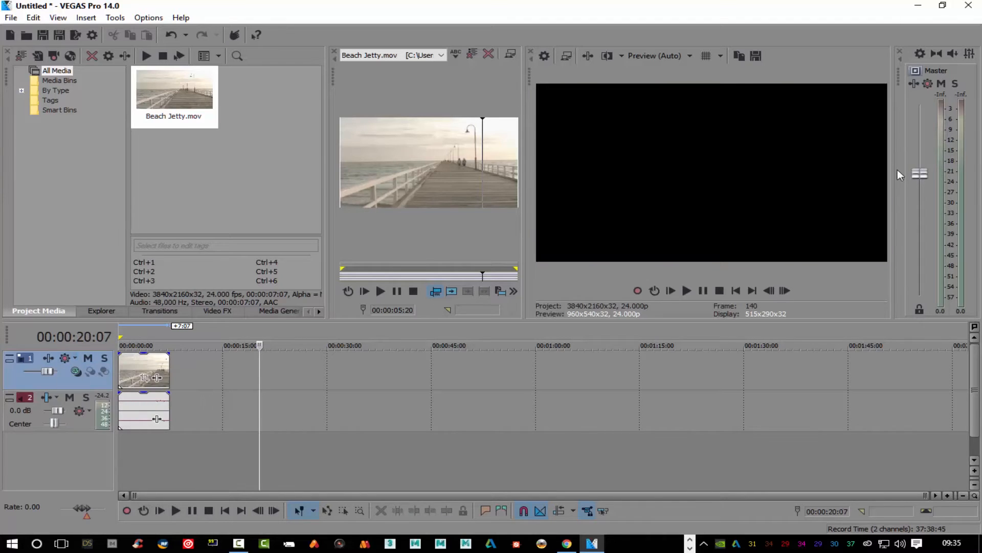
Step: Play the timeline from about 00:00:02:06 and raise the master volume to 2.6 dB during playback
left_click(134, 332)
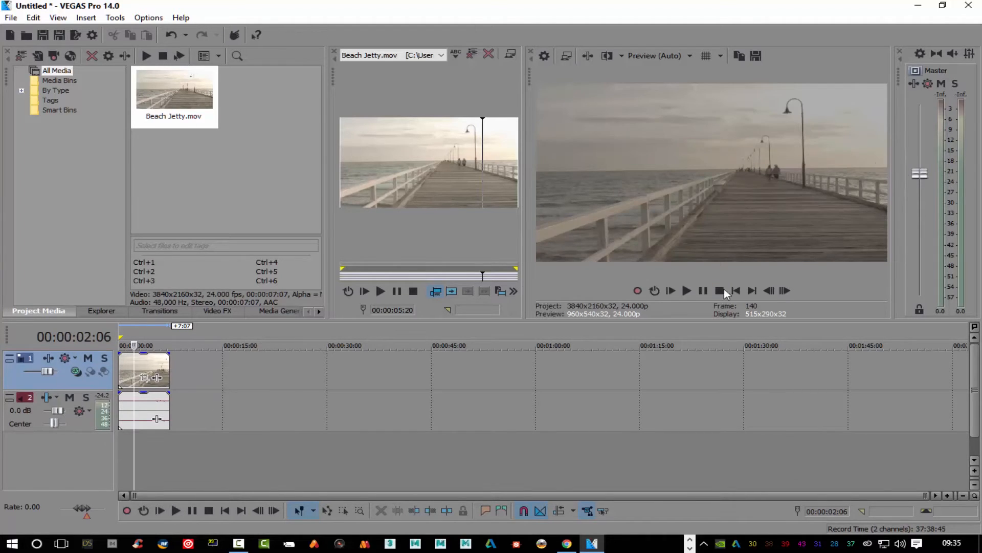
left_click(686, 290)
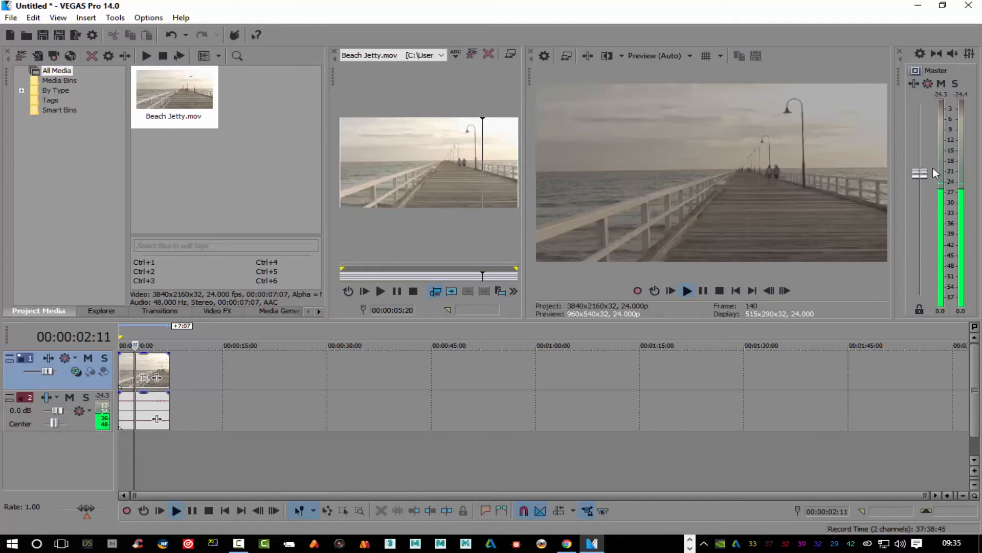
left_click_drag(914, 176, 916, 146)
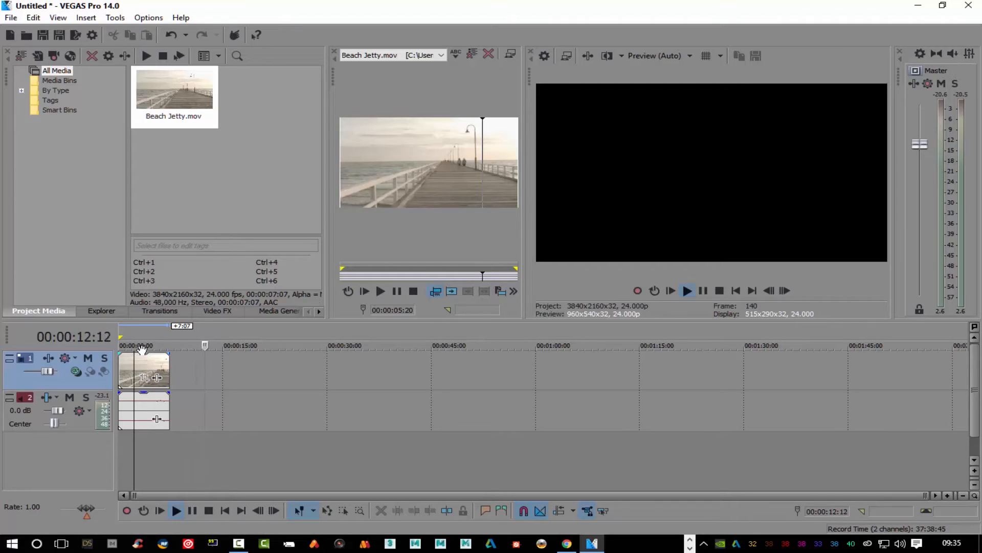
Step: Move the timeline cursor within the Beach Jetty clip to about 00:00:01:07
left_click_drag(134, 364, 139, 364)
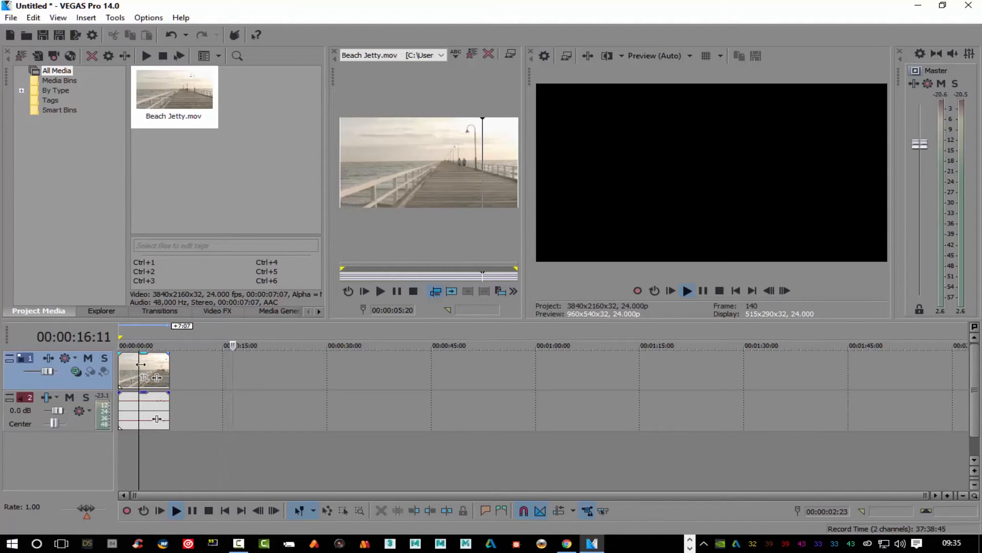
left_click_drag(139, 364, 127, 364)
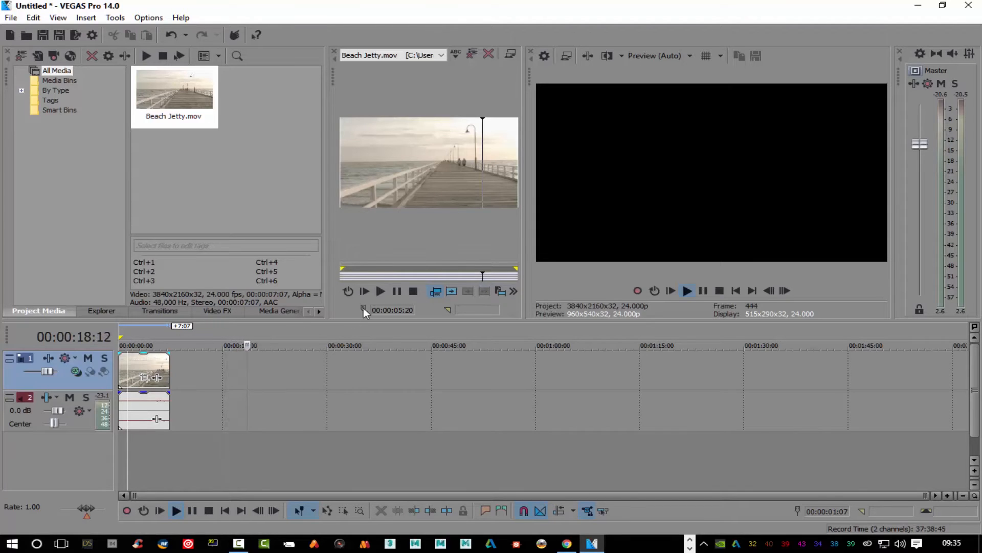
Step: Stop the timeline playback and expand the By Type category of the project media
left_click(719, 290)
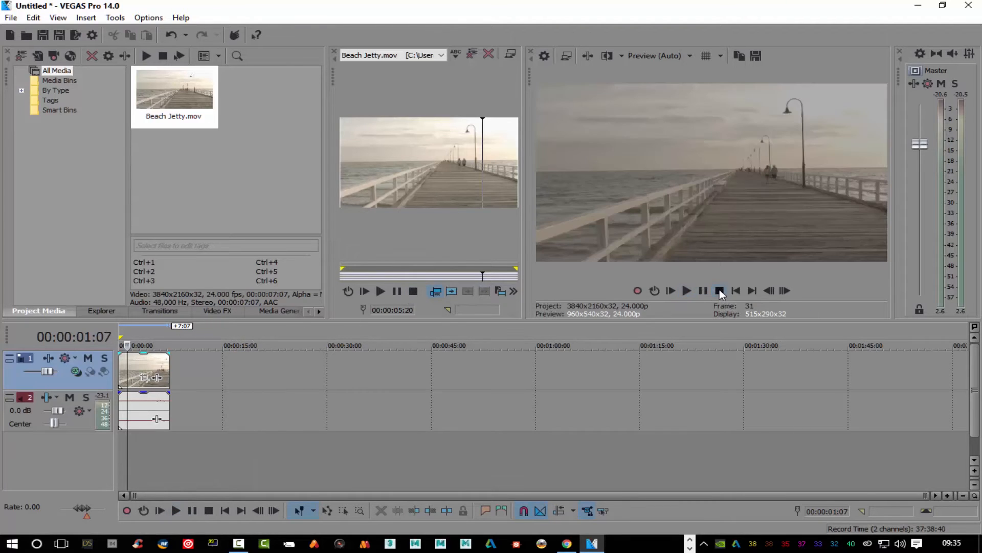
left_click(381, 183)
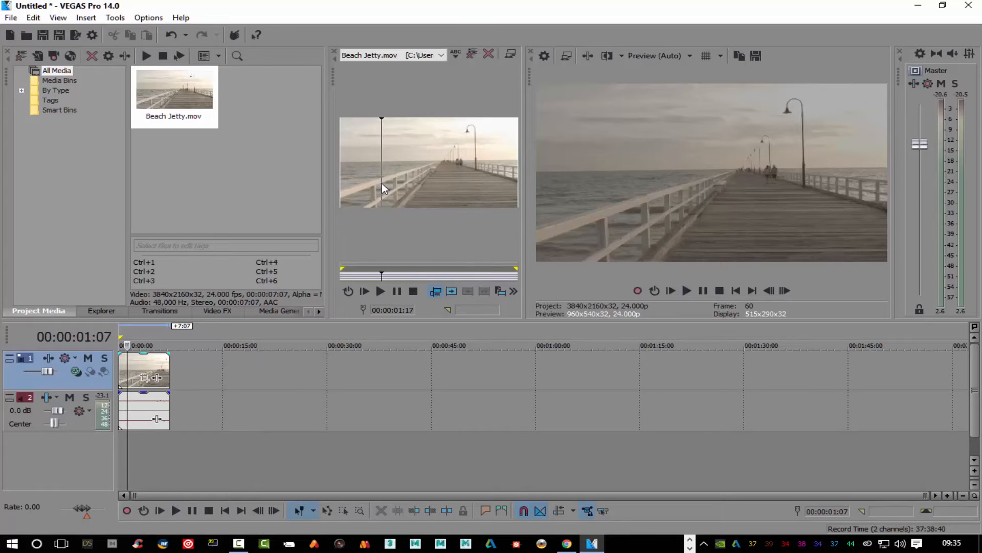
left_click(398, 127)
left_click(21, 91)
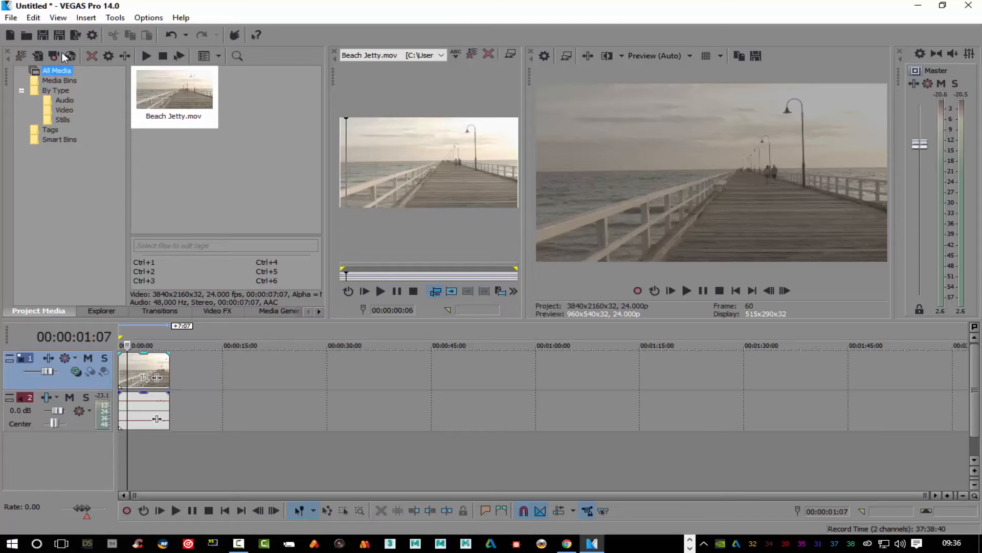
Step: Review the insertion, multicamera, disc-burning and scripting commands and try the Export Chapters script
left_click(86, 18)
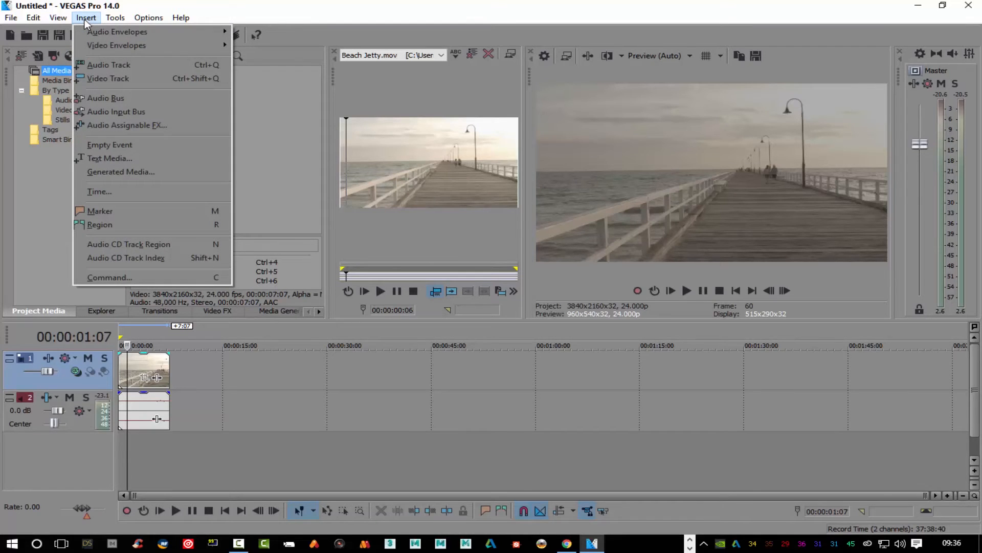
mouse_move(121, 19)
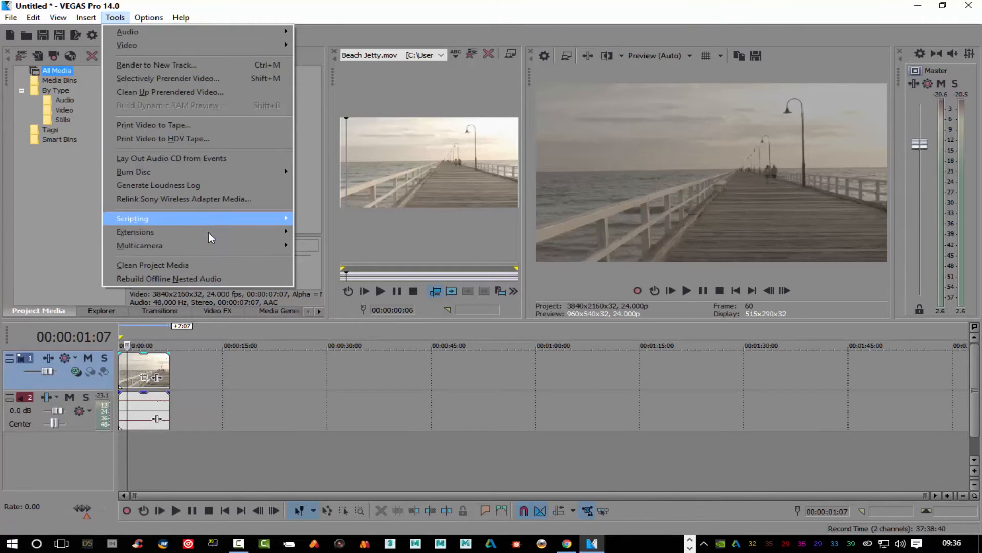
mouse_move(212, 245)
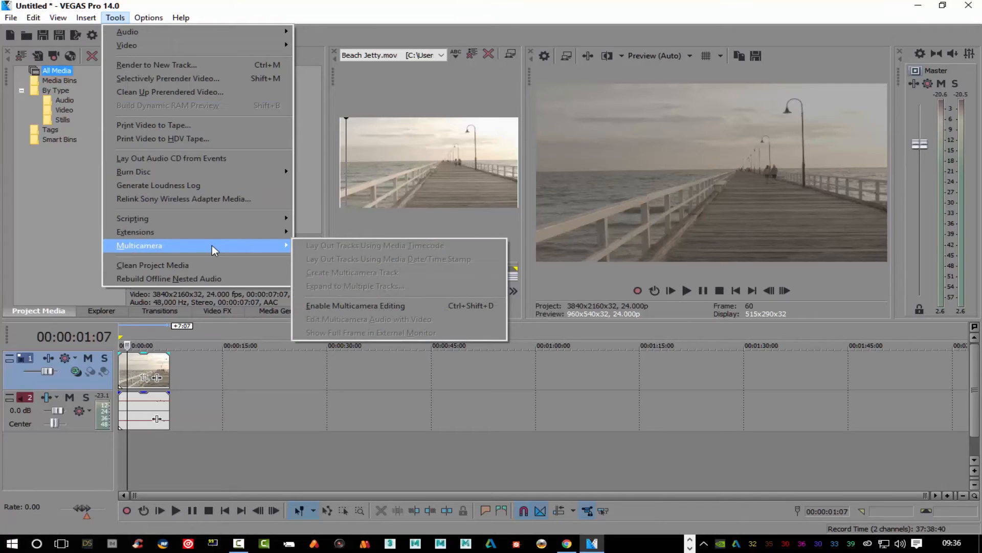
mouse_move(212, 171)
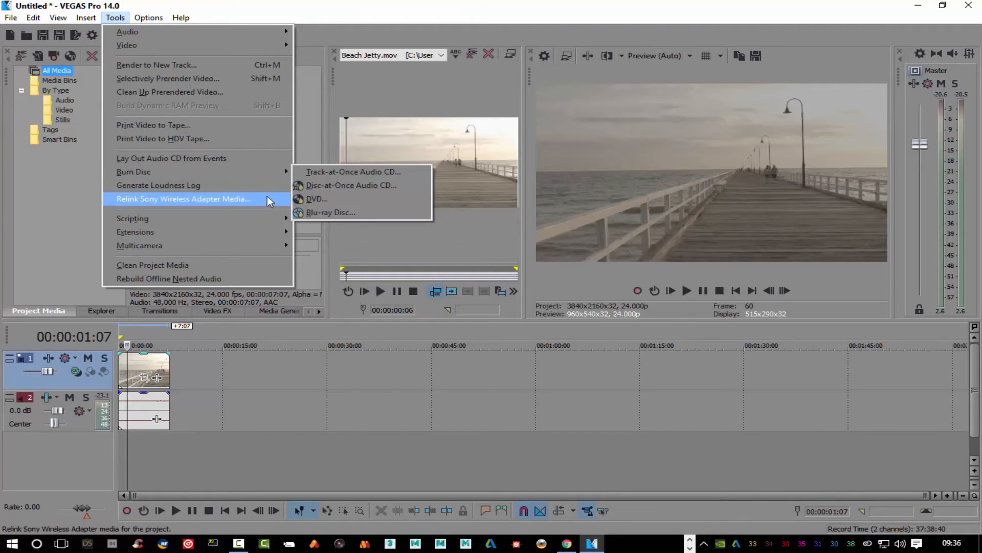
mouse_move(267, 223)
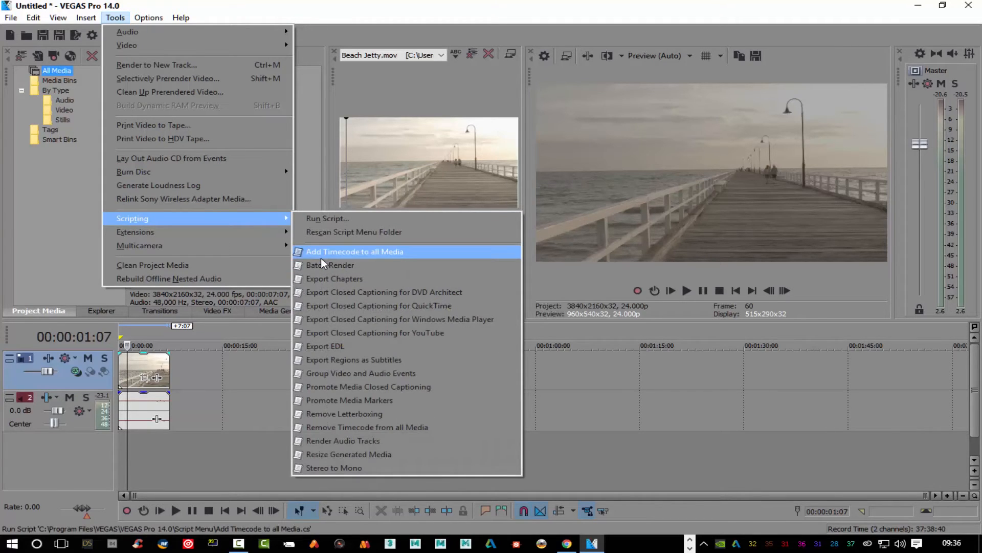
left_click(340, 280)
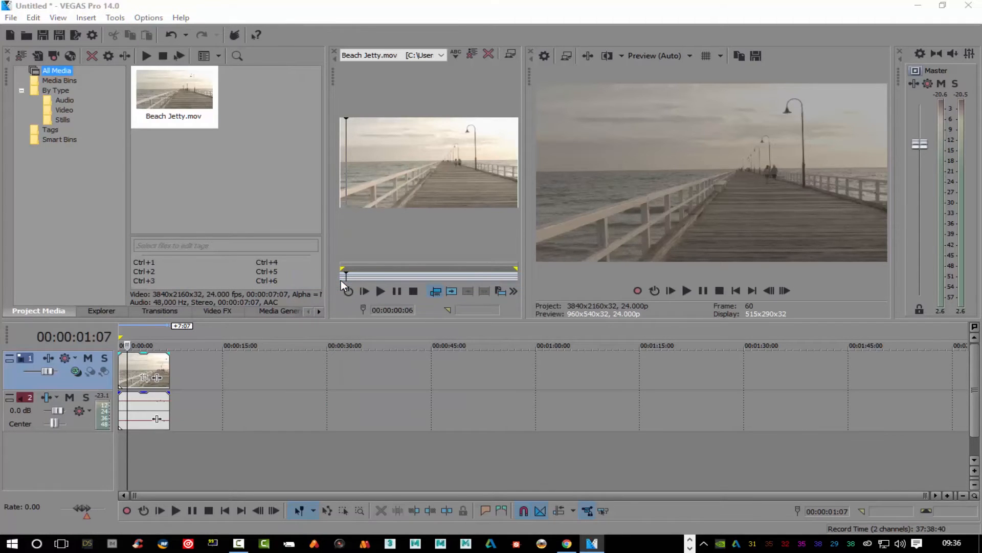
left_click(453, 299)
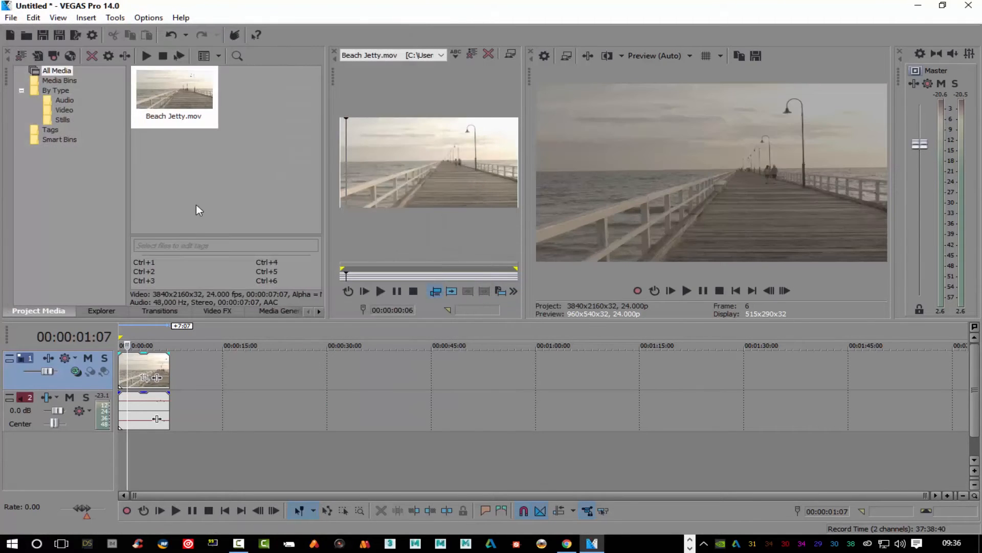
Step: Play the timeline from 00:00:01:07 and stop the playback
left_click(686, 289)
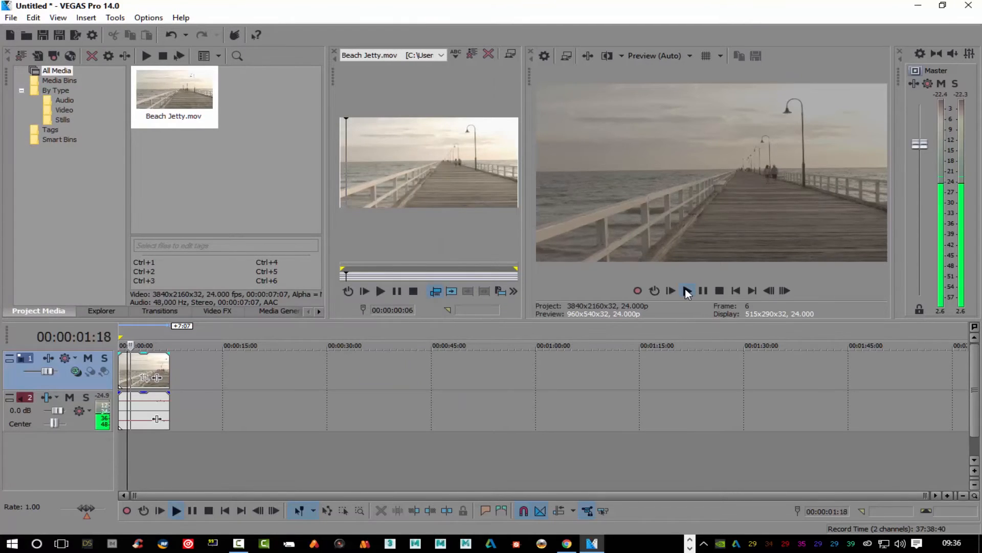
left_click(686, 290)
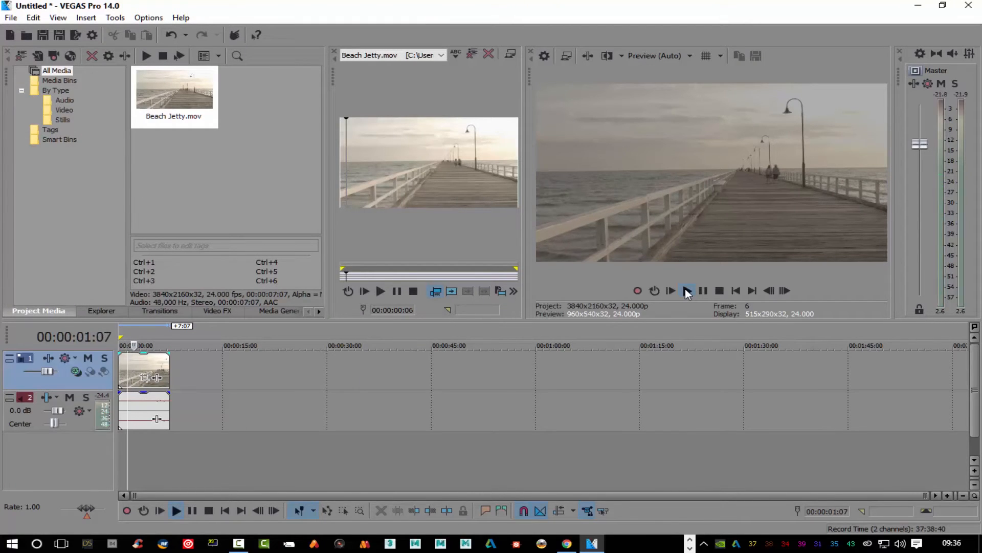
left_click(719, 291)
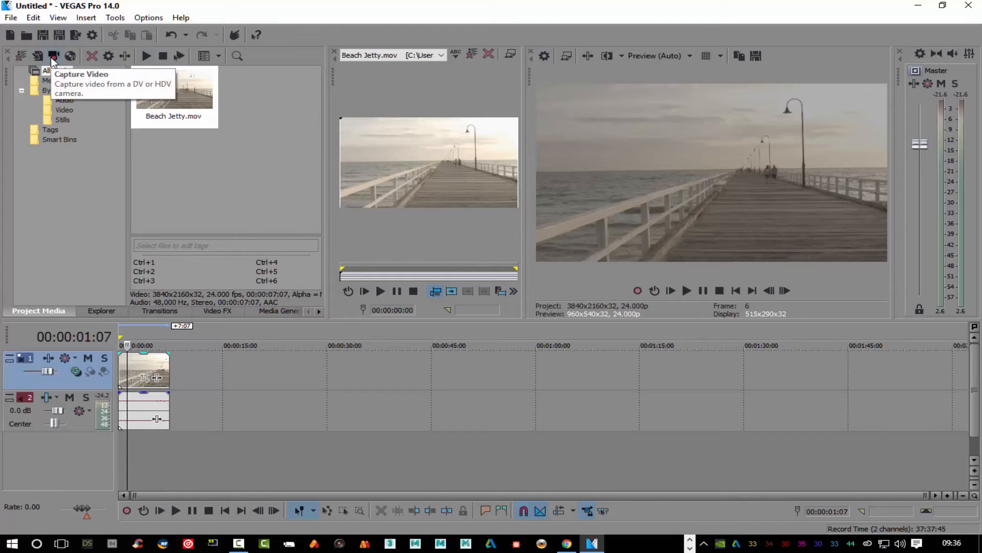
Step: Insert a new audio track into the project
left_click(35, 19)
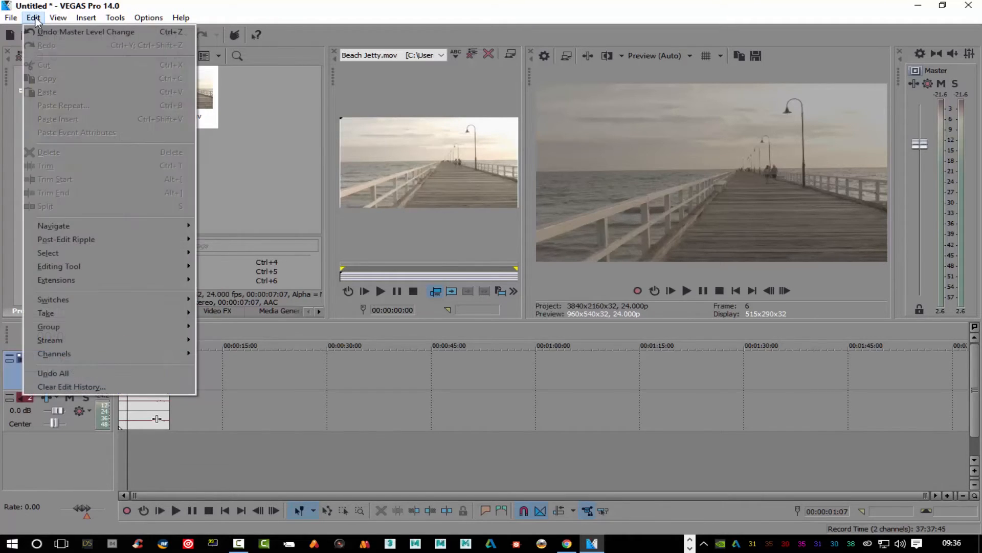
mouse_move(83, 21)
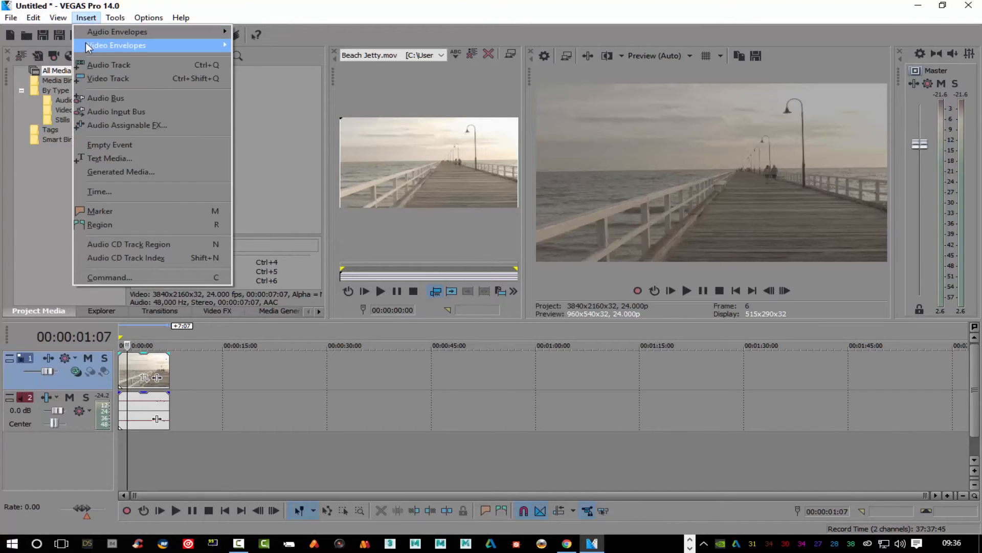
left_click(85, 65)
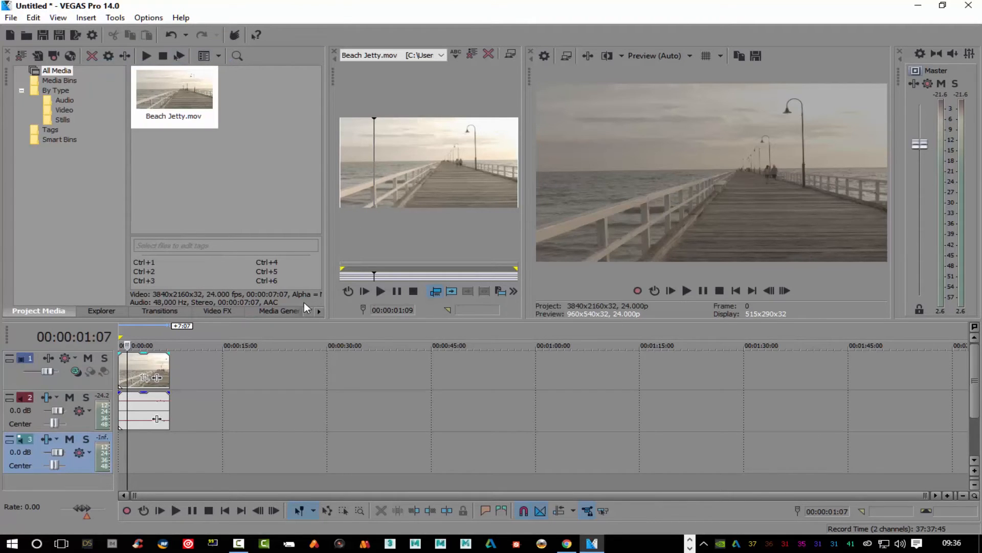
Step: Review the event commands available for the Beach Jetty clip on video track 1 without choosing any
left_click(146, 375)
right_click(145, 375)
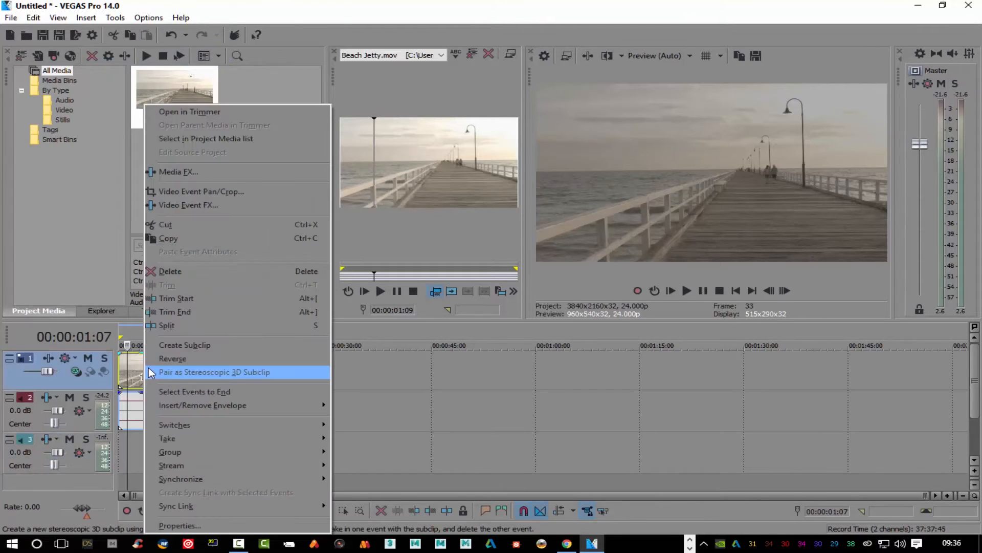
left_click(364, 358)
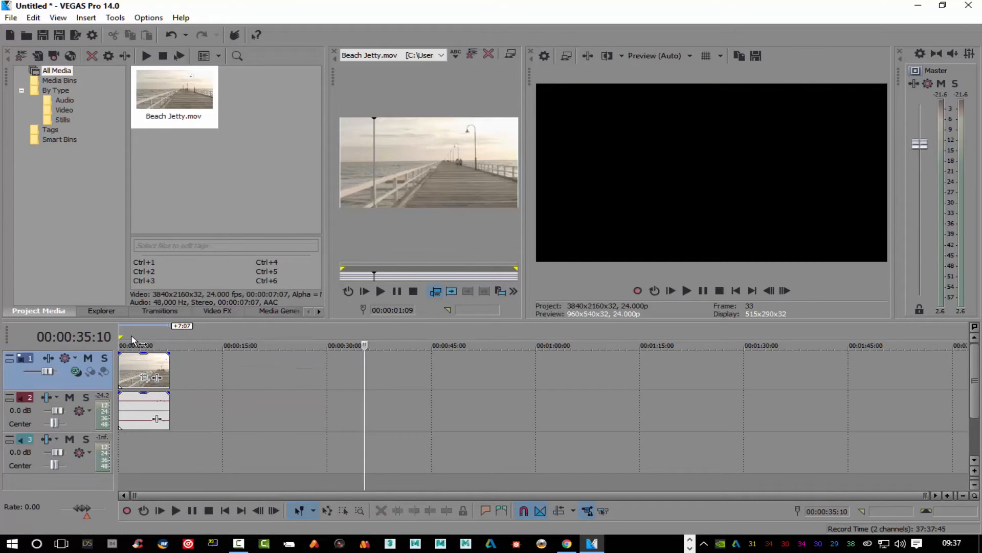
Step: Trim the end of the Beach Jetty clip at about 00:00:01:21 and undo the trim
left_click(131, 342)
right_click(134, 377)
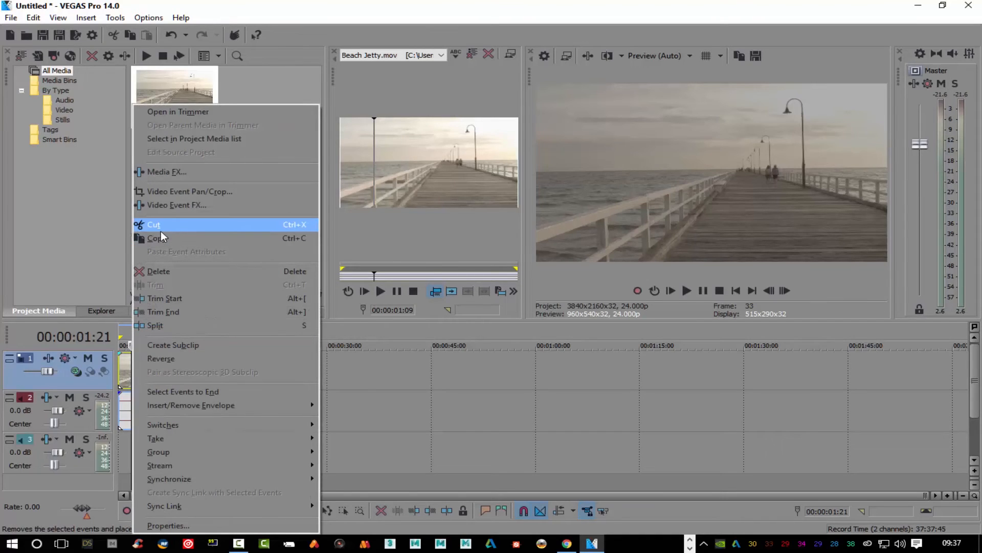
left_click(175, 311)
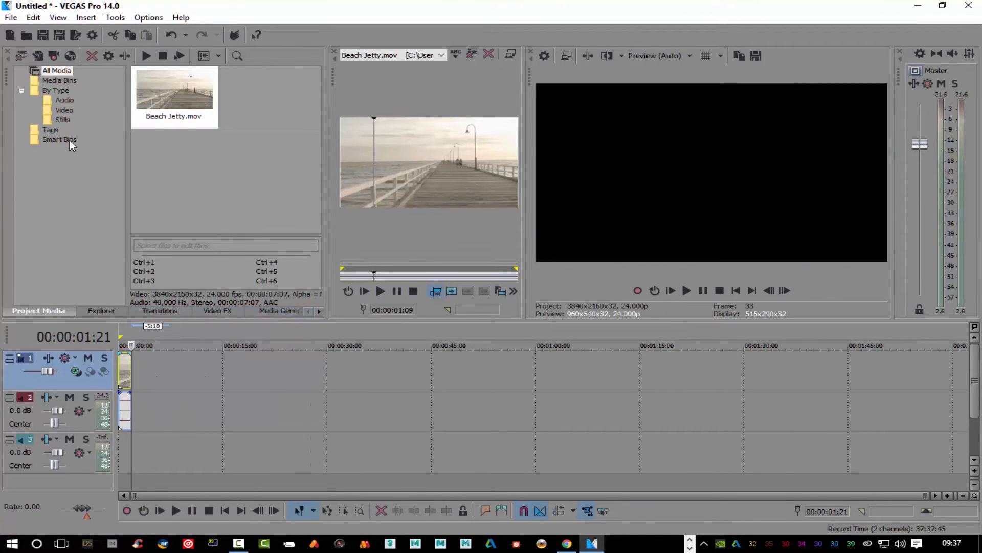
left_click(33, 18)
left_click(40, 32)
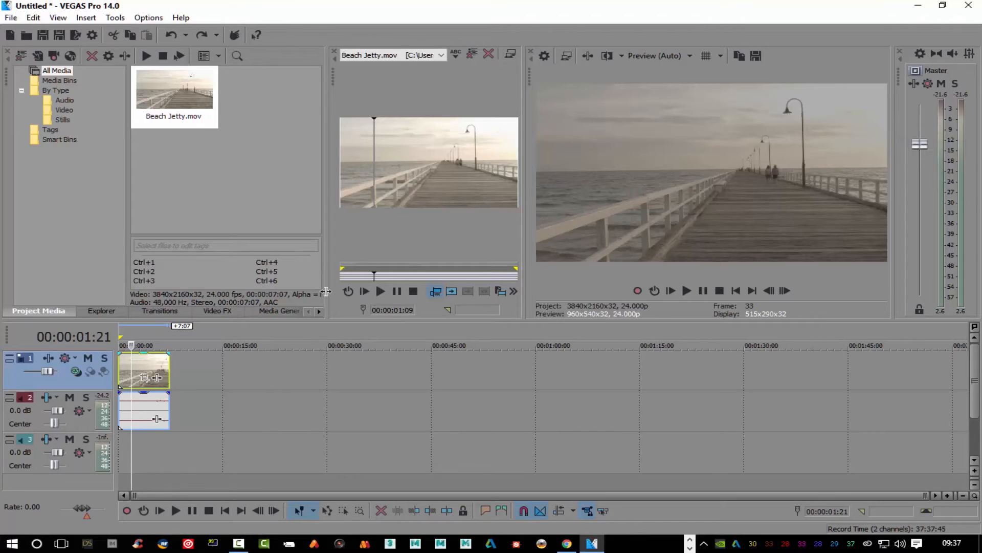
Step: Widen the media area beside the Trimmer, show the Video FX collection there and widen its plug-in list
left_click_drag(326, 295, 388, 295)
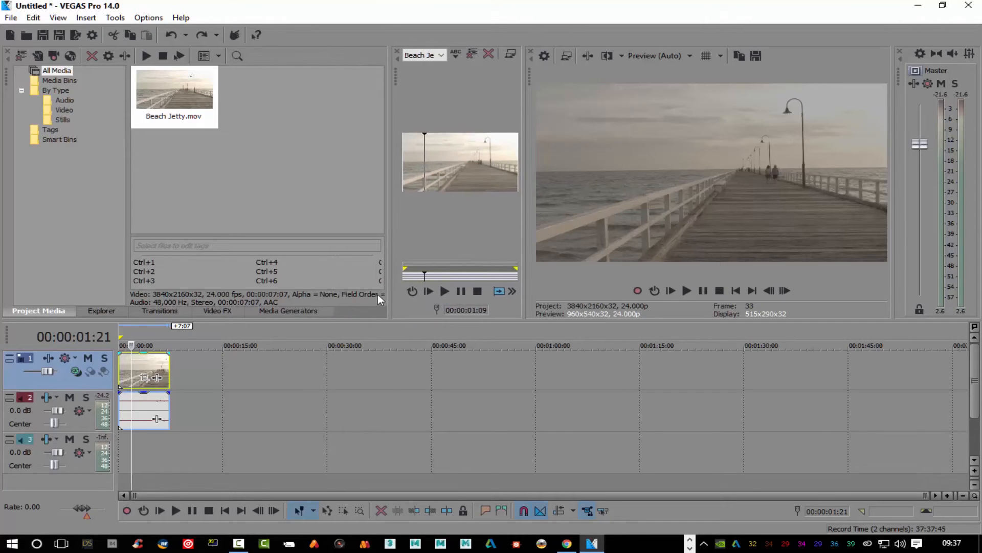
left_click(219, 310)
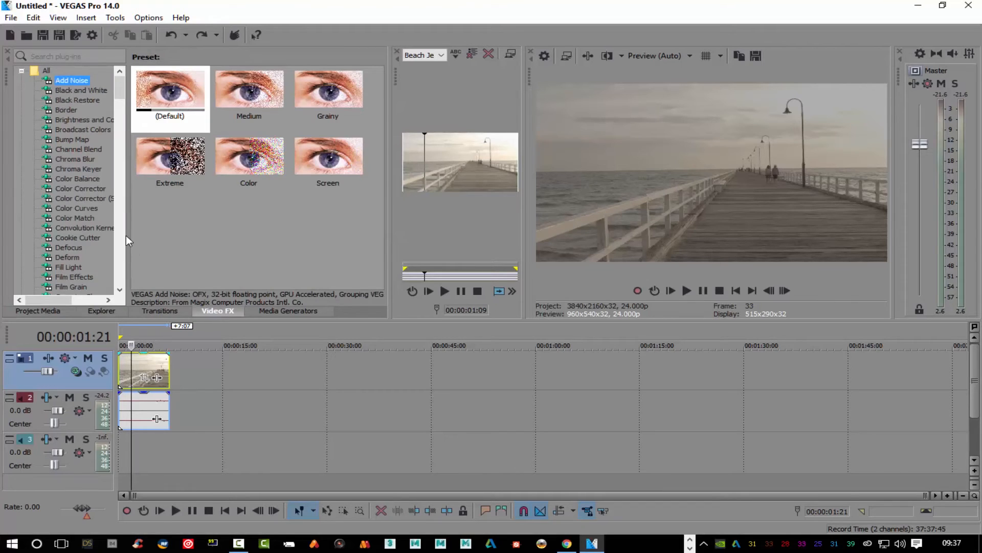
left_click_drag(128, 240, 173, 241)
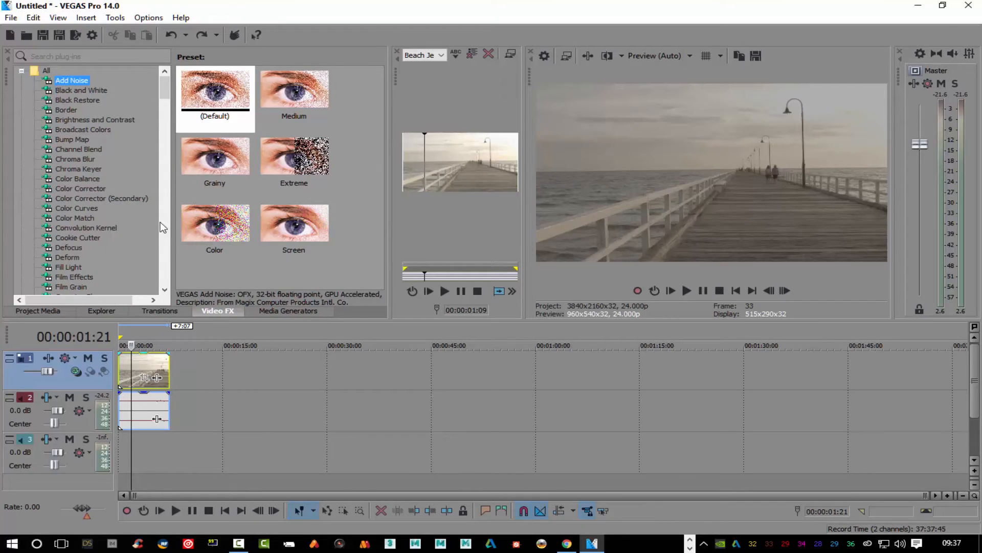
Step: Examine the Fill Light presets and look through the video effect plug-ins, including the HitFilm ones
left_click(68, 266)
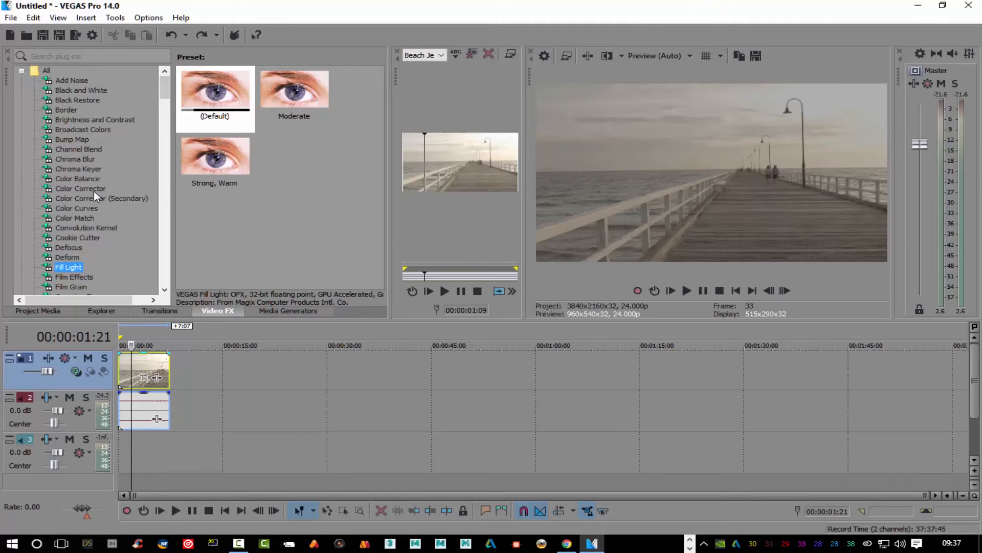
scroll(92, 191, "down", 1)
scroll(91, 190, "down", 1)
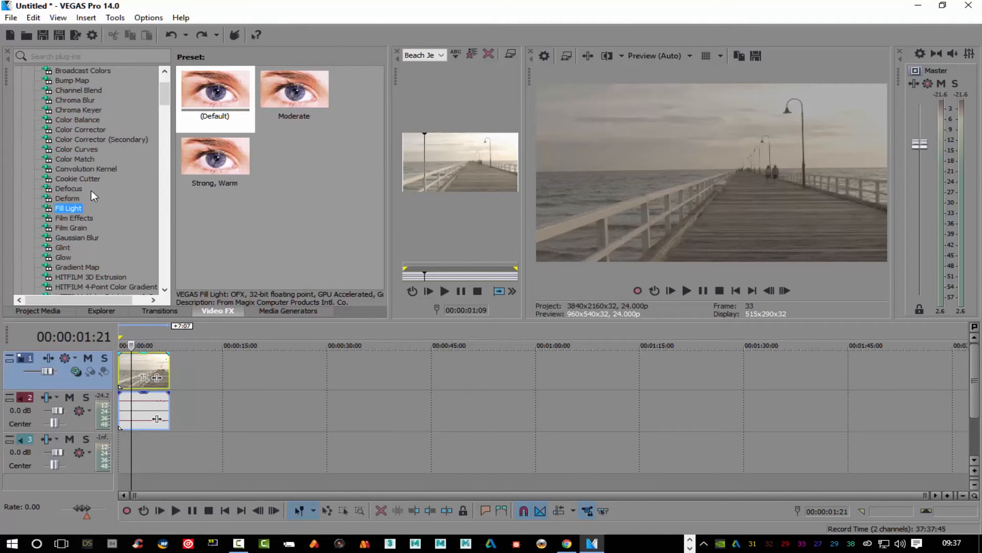
scroll(91, 191, "down", 2)
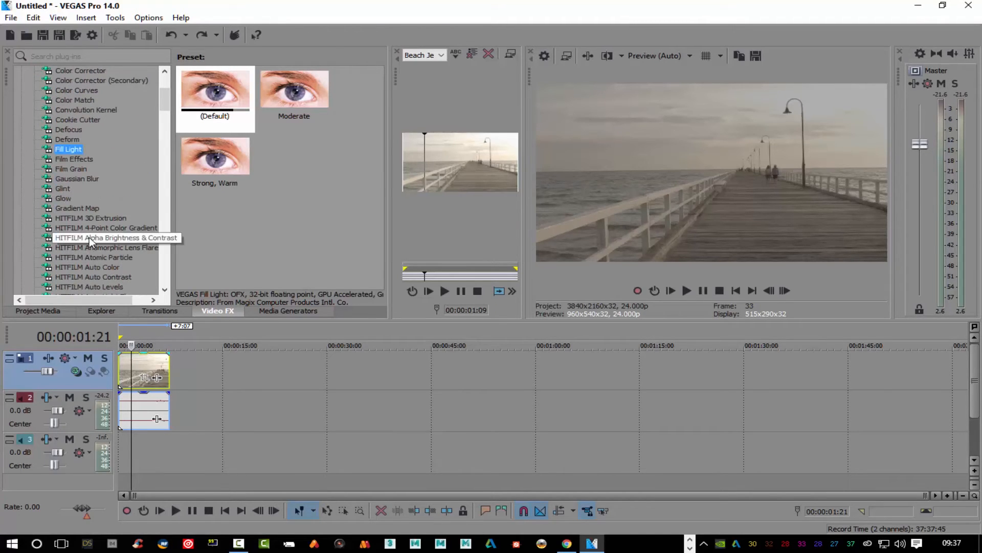
scroll(89, 234, "down", 1)
scroll(89, 232, "down", 4)
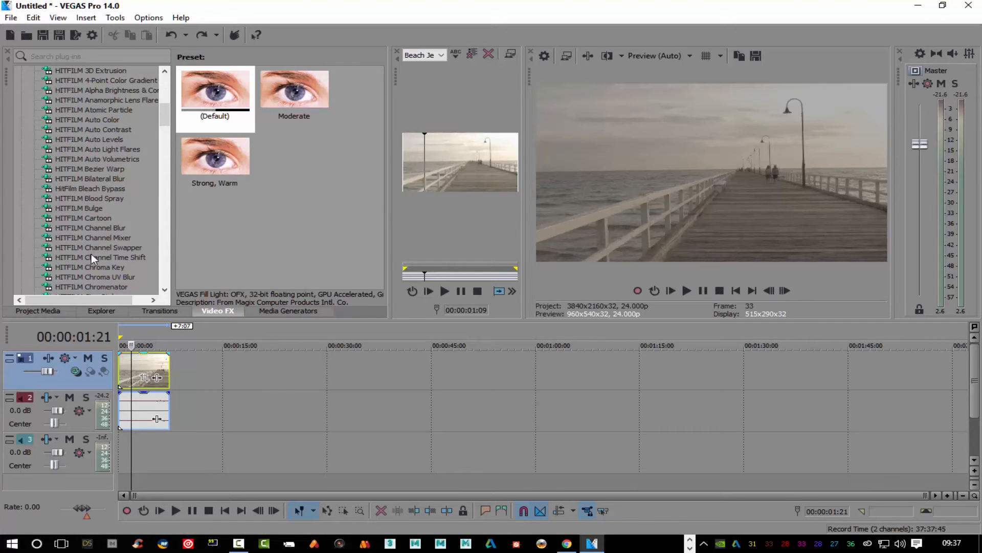
scroll(87, 219, "down", 14)
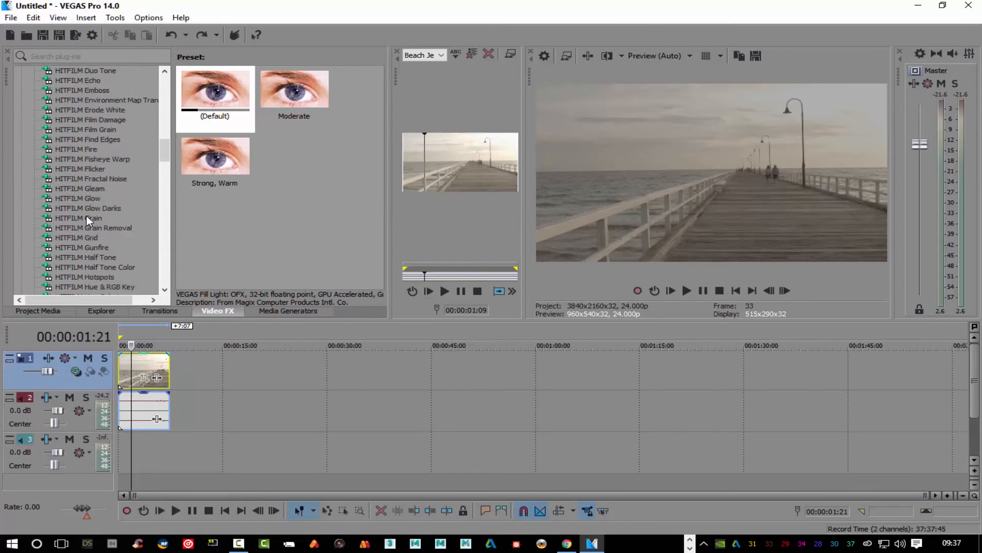
scroll(87, 215, "down", 16)
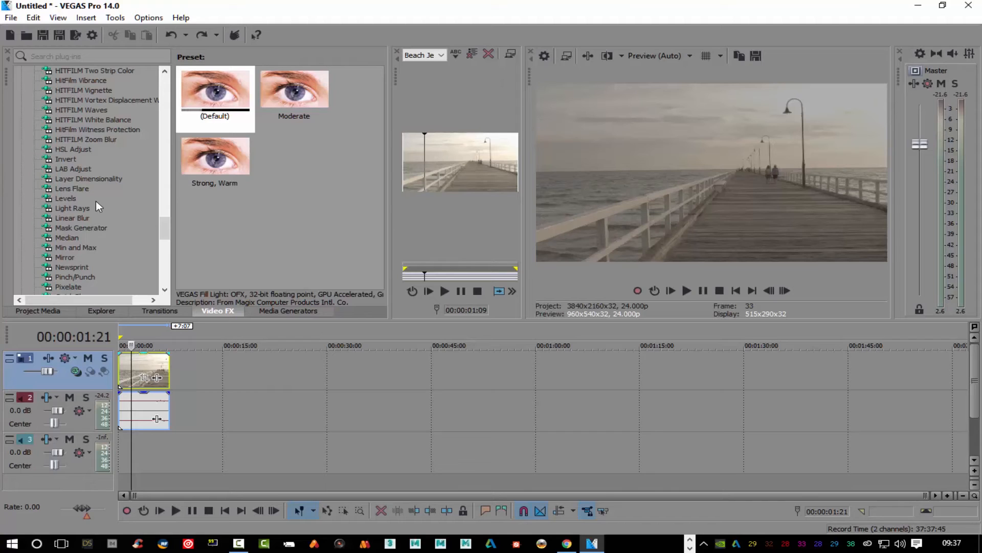
scroll(115, 218, "down", 2)
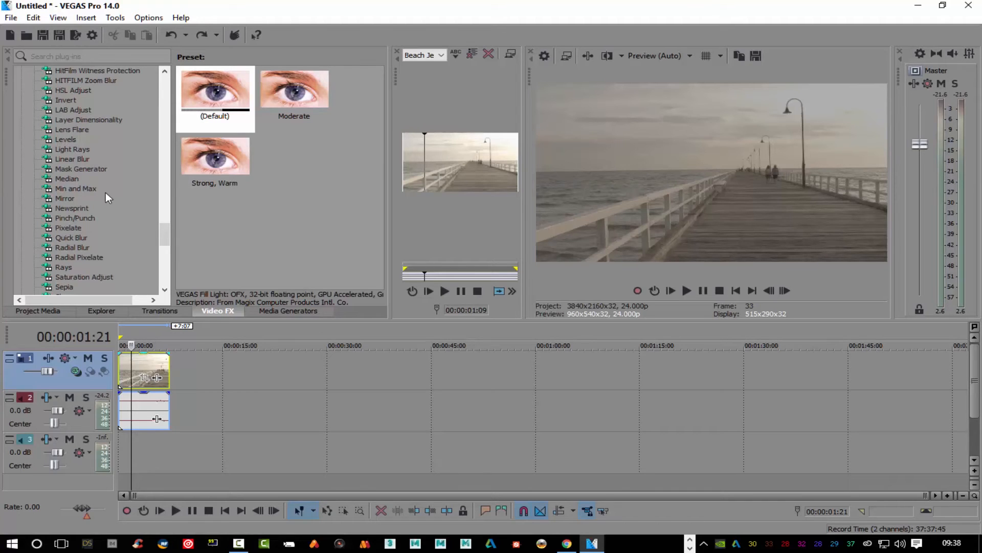
Step: Apply the Lens Flare effect with the 105mm Prime Lens preset to the Beach Jetty clip, keeping its settings window clear of the preview
left_click(84, 130)
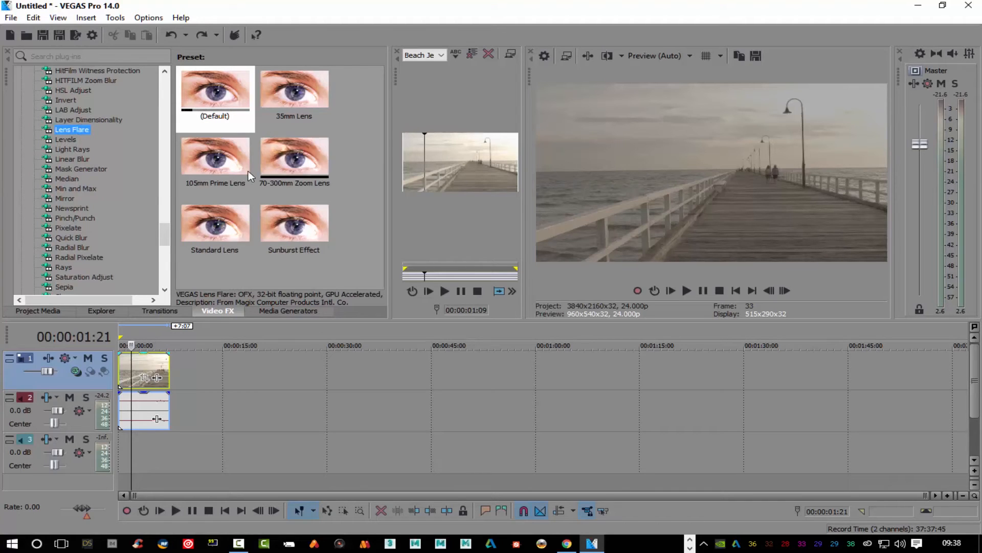
left_click_drag(241, 169, 142, 372)
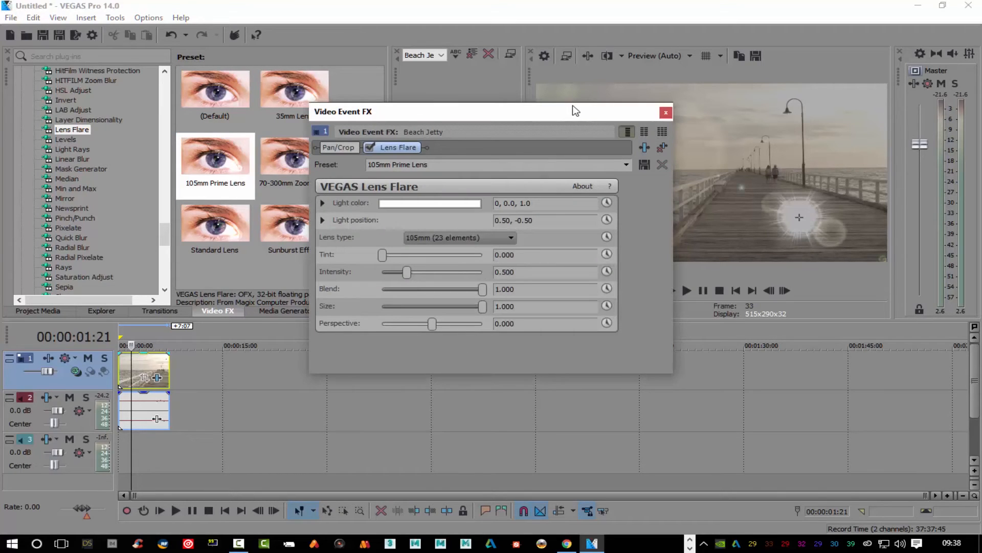
left_click_drag(576, 111, 351, 205)
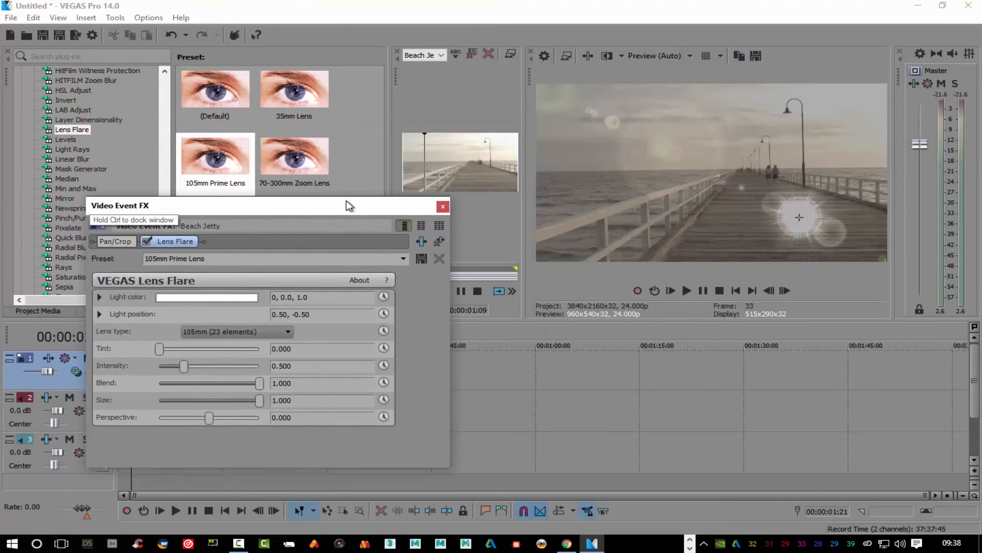
Step: Set the Lens Flare's light color to a light green, 84, 0.63, 0.98, and its intensity to about 0.694, and close its settings
left_click(199, 296)
left_click(177, 330)
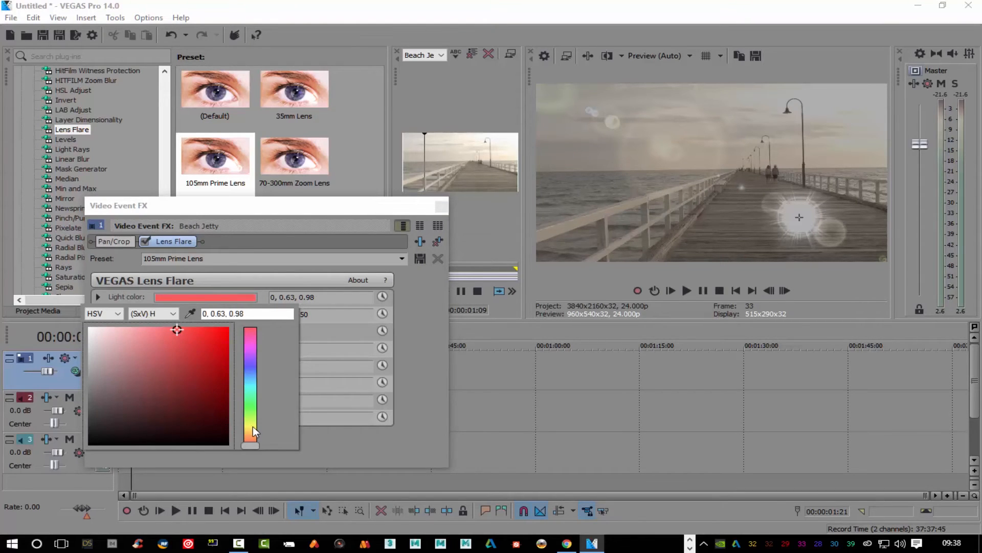
left_click_drag(253, 427, 253, 419)
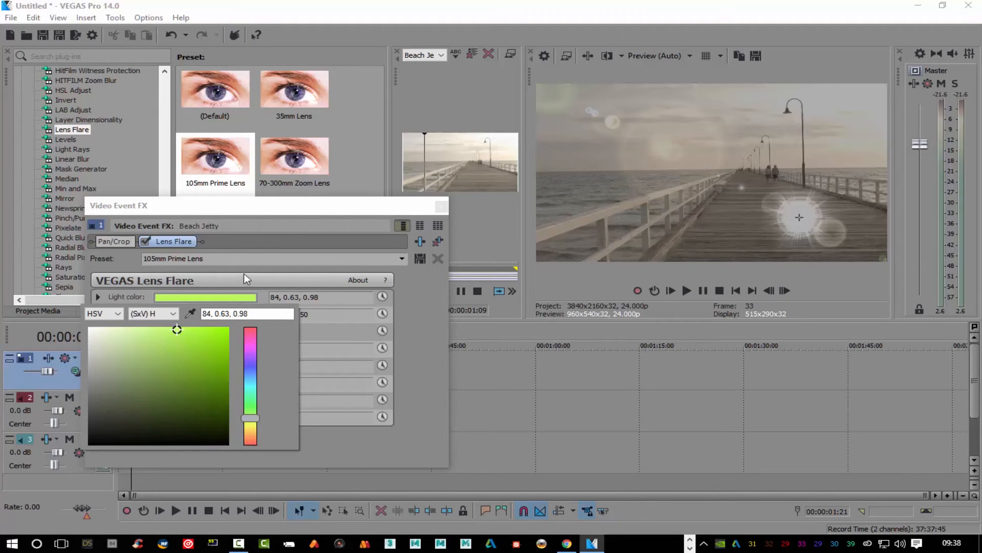
left_click(801, 216)
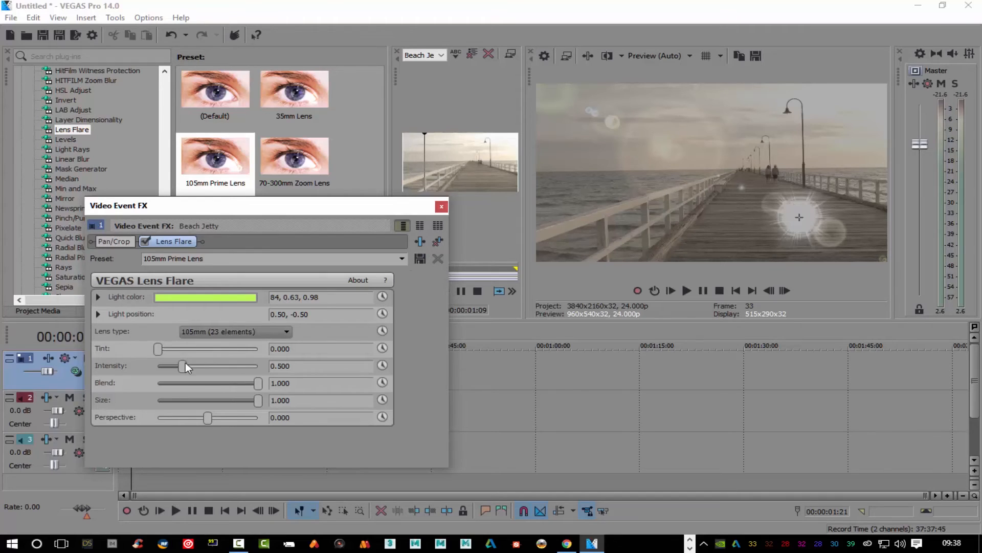
mouse_move(185, 363)
left_mouse_down()
mouse_move(199, 365)
mouse_move(185, 361)
mouse_move(196, 352)
left_mouse_up()
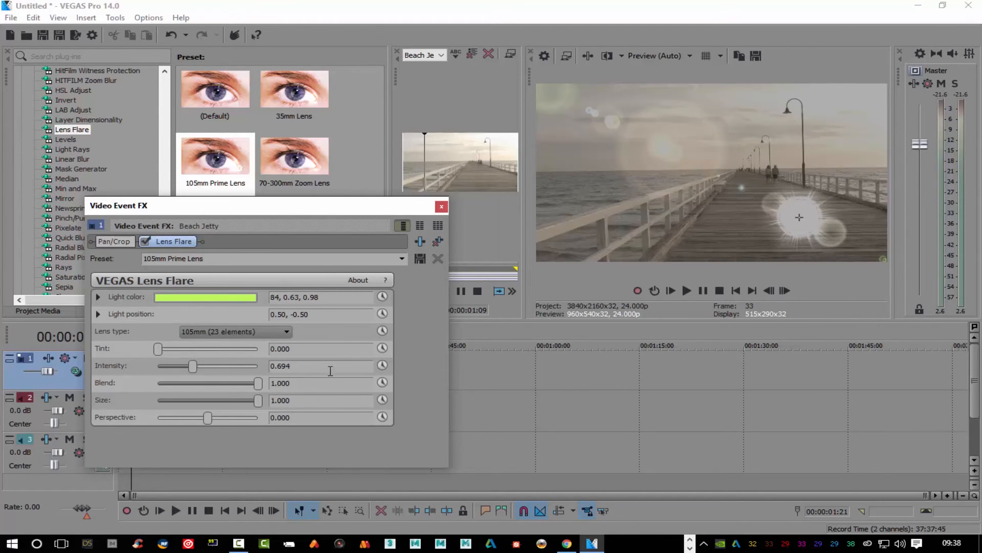
left_click(441, 206)
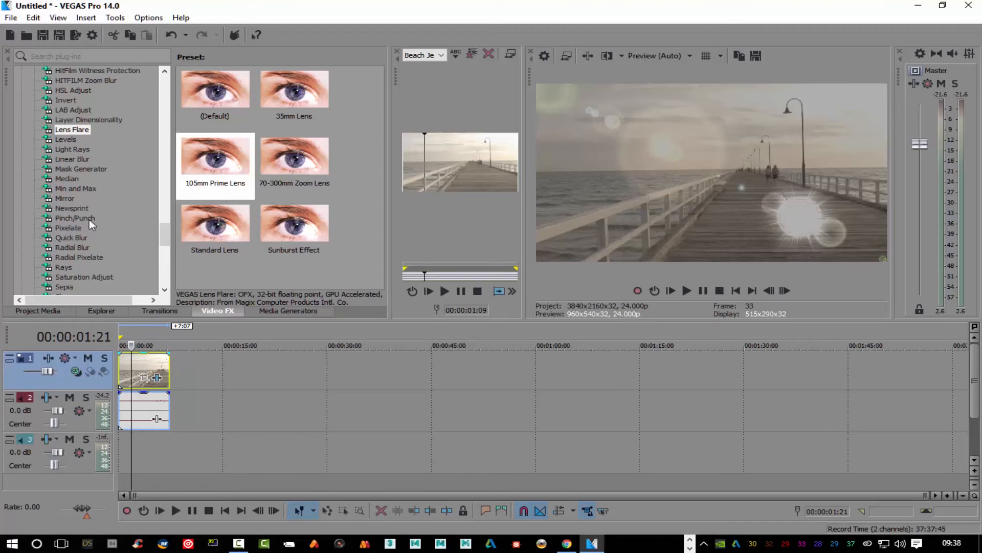
Step: Reopen the Beach Jetty clip's video event effects and reapply the 105mm Prime Lens preset to its Lens Flare
left_click(229, 157)
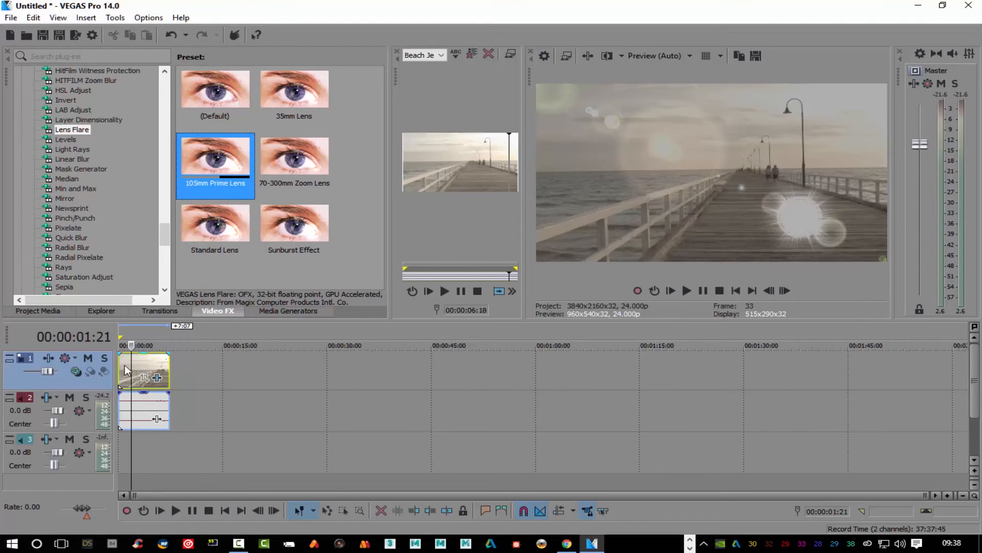
left_click(143, 365)
right_click(143, 365)
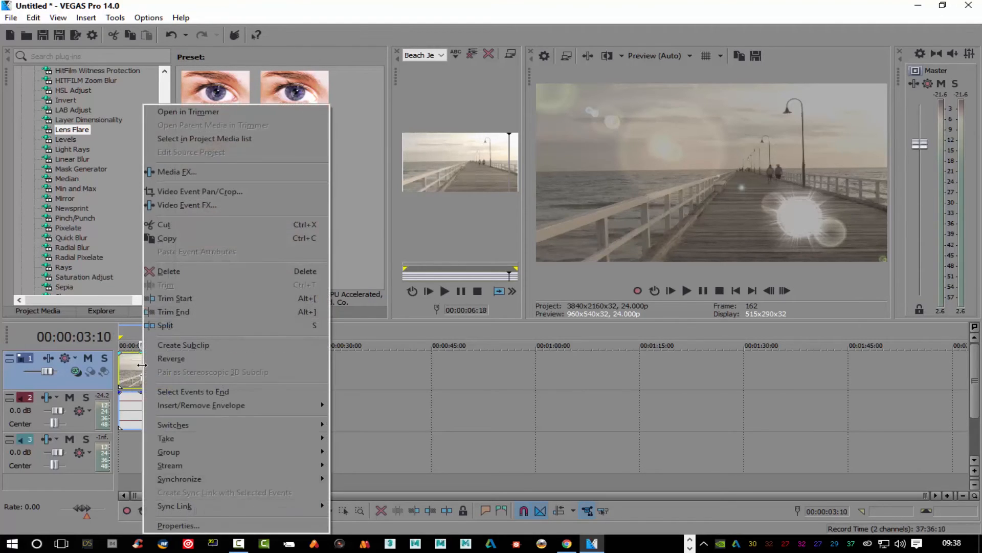
left_click(205, 207)
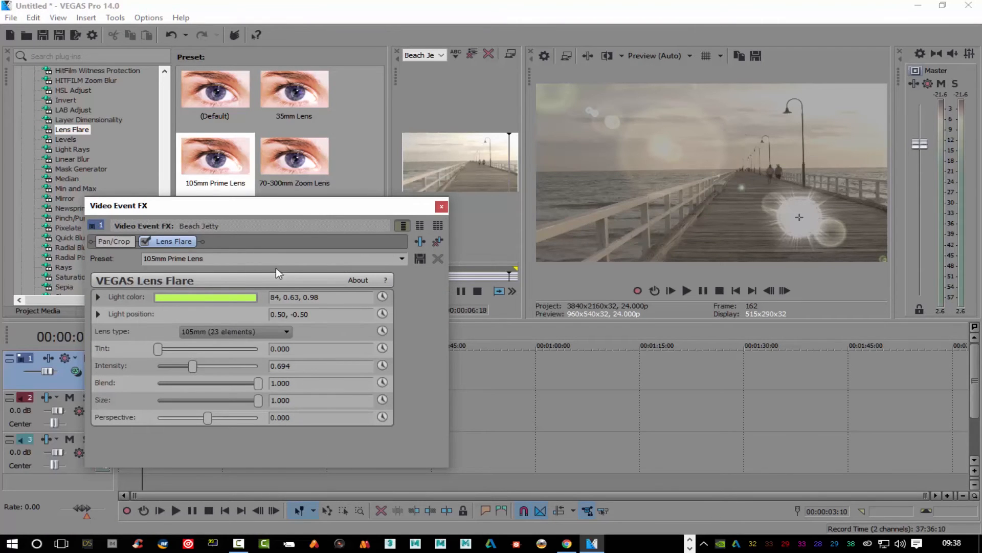
left_click(402, 258)
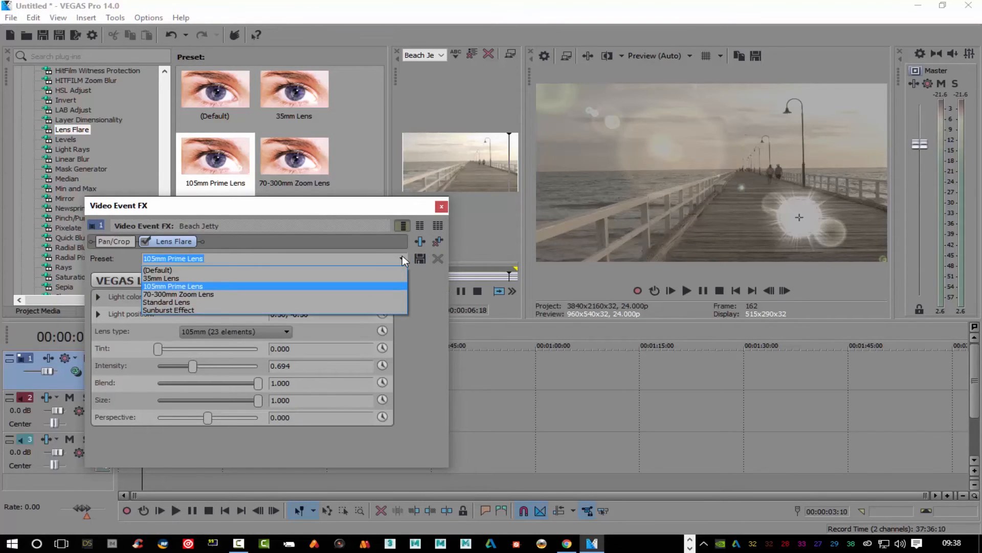
left_click(384, 285)
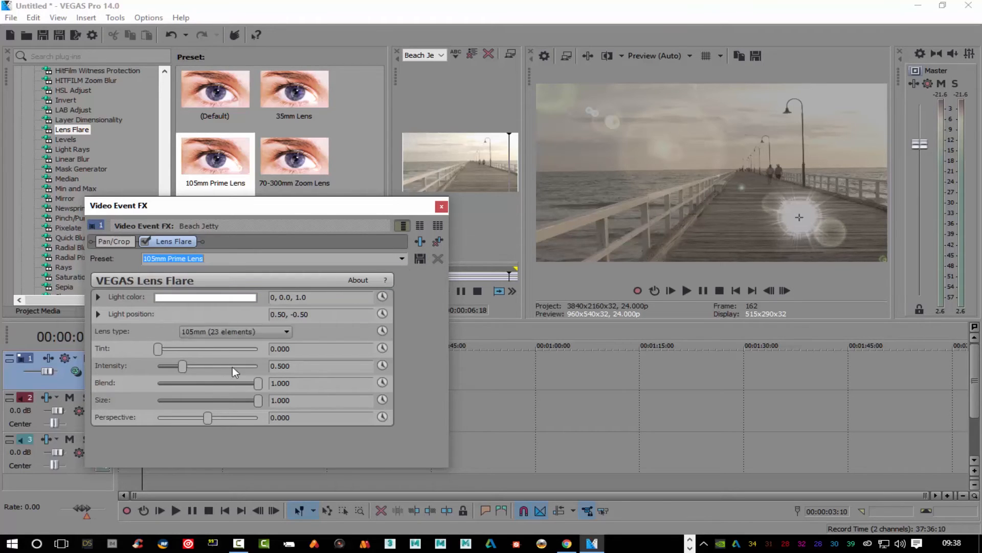
Step: Set the Lens Flare's size to about 0.701, perspective to about -0.374 and light position to about 0.78, 1.00, and close its settings
left_click_drag(258, 401, 190, 415)
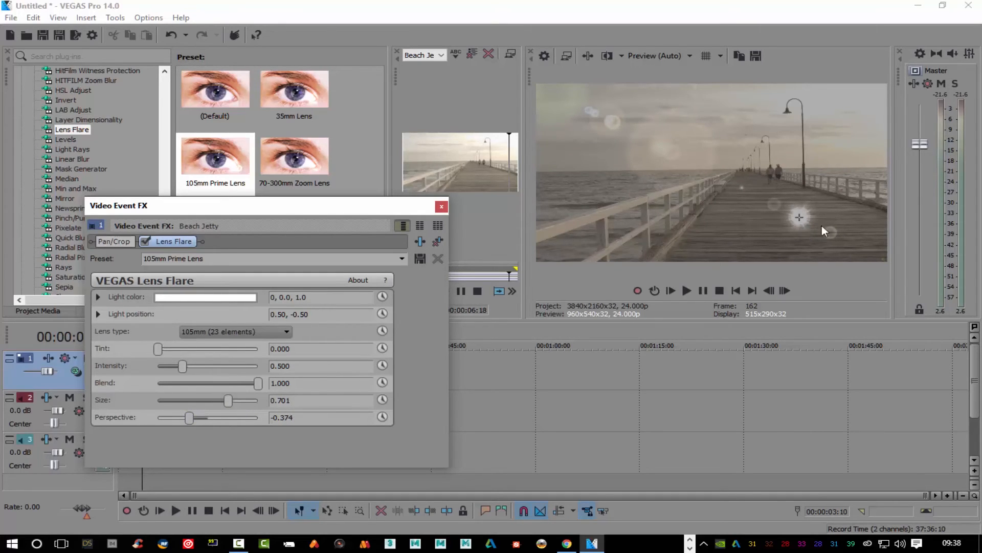
left_click_drag(800, 219, 848, 77)
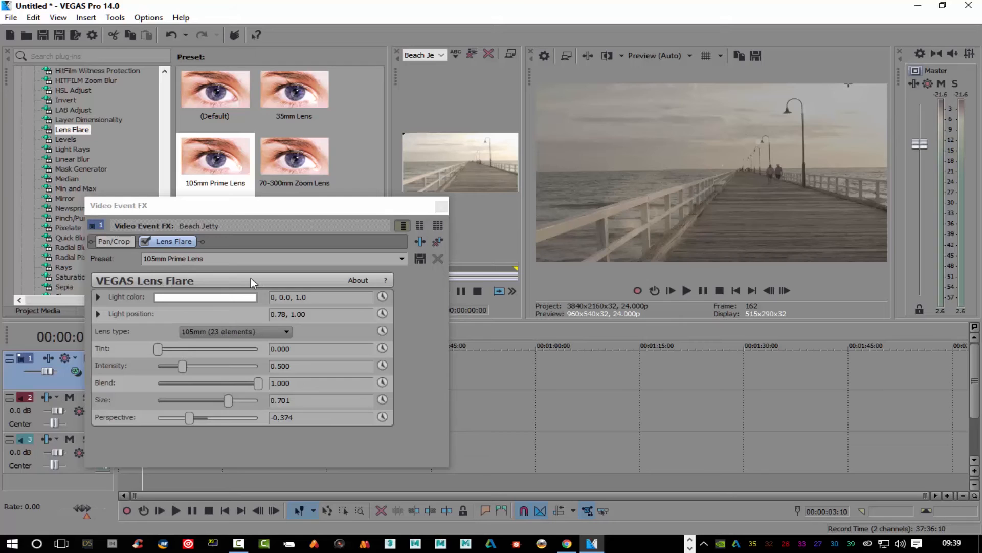
left_click(420, 226)
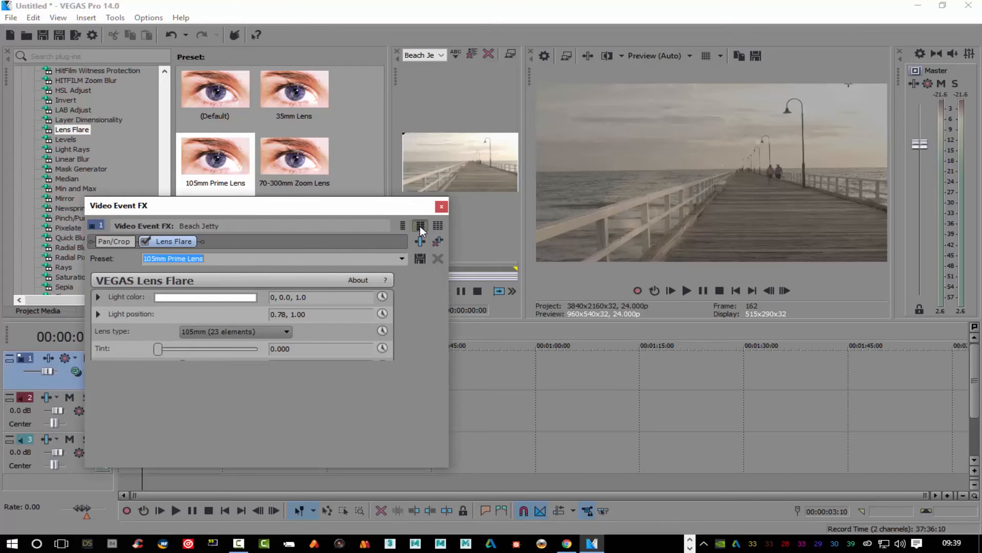
left_click(420, 226)
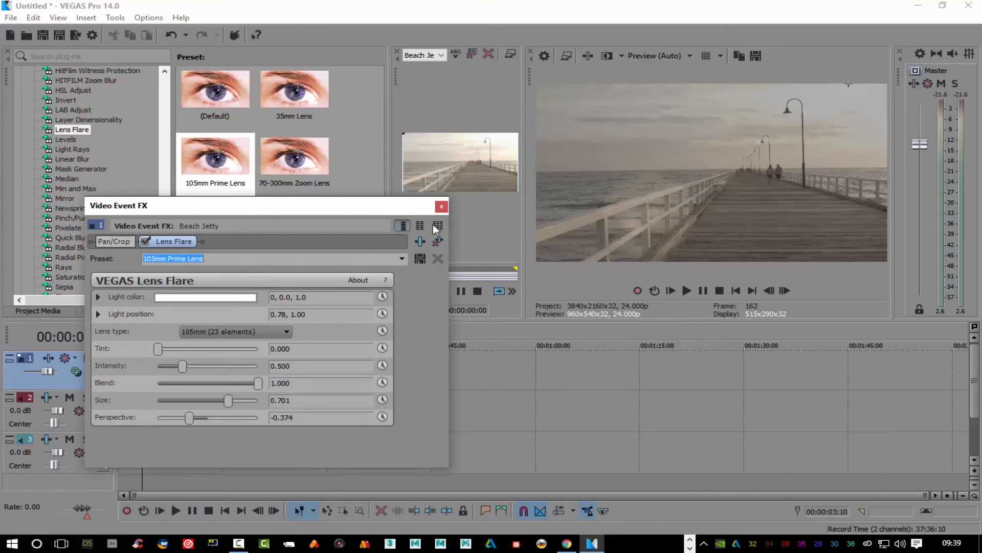
left_click(442, 206)
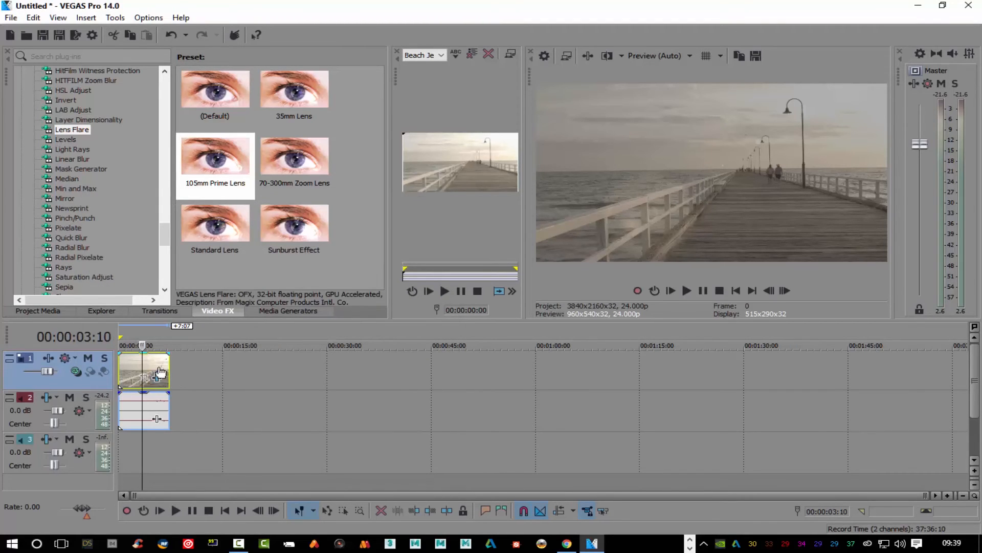
Step: Apply the Sharpen effect to the Beach Jetty clip with an amount of about 0.224
scroll(133, 243, "down", 3)
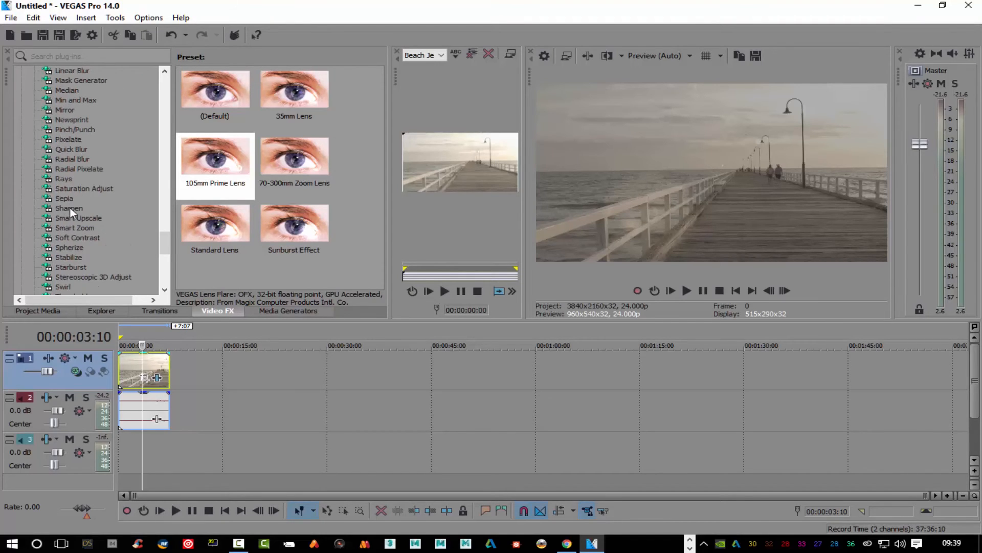
left_click_drag(72, 206, 153, 369)
left_click_drag(187, 295, 165, 304)
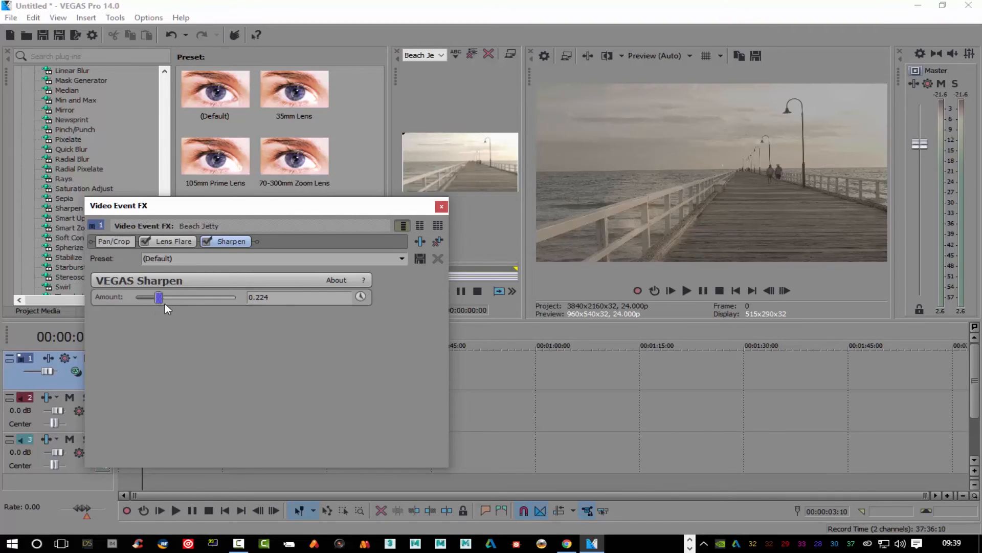
left_click(443, 206)
Step: Play back the clip with its effects, stop playback, and place the playhead at 00:00:03:05
left_click(687, 290)
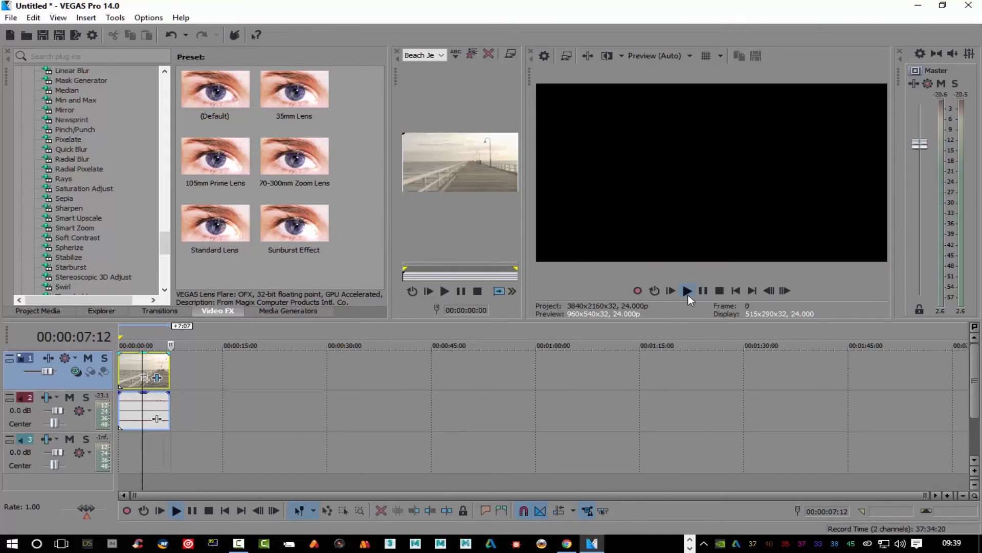
left_click(720, 290)
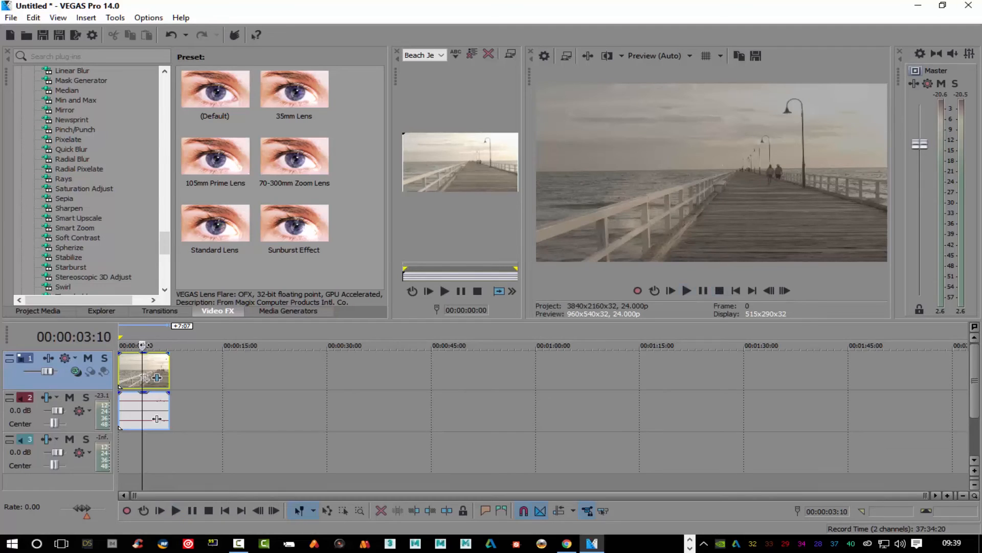
left_click_drag(142, 345, 141, 345)
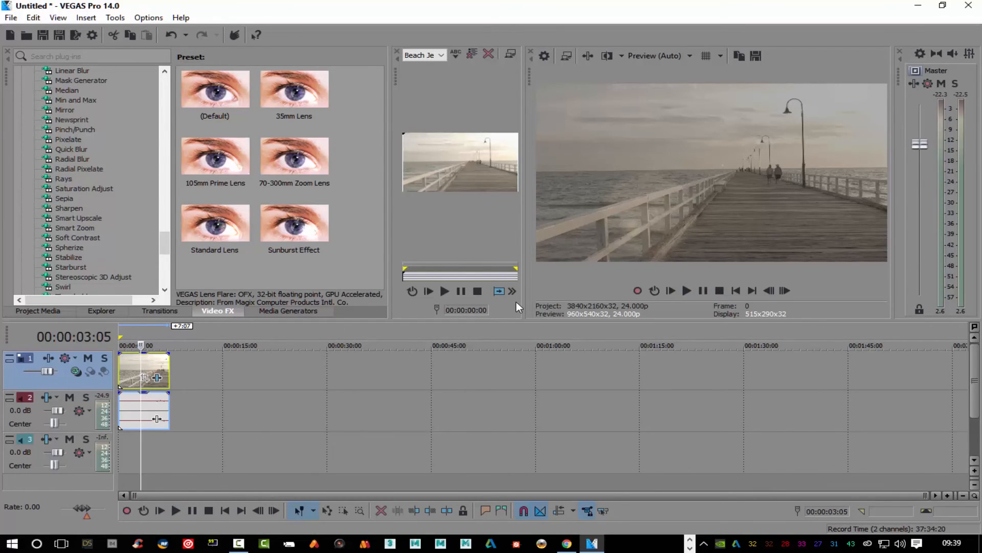
Step: Set the preview quality to Best (Auto) and check the clip's playback at that quality
left_click(686, 59)
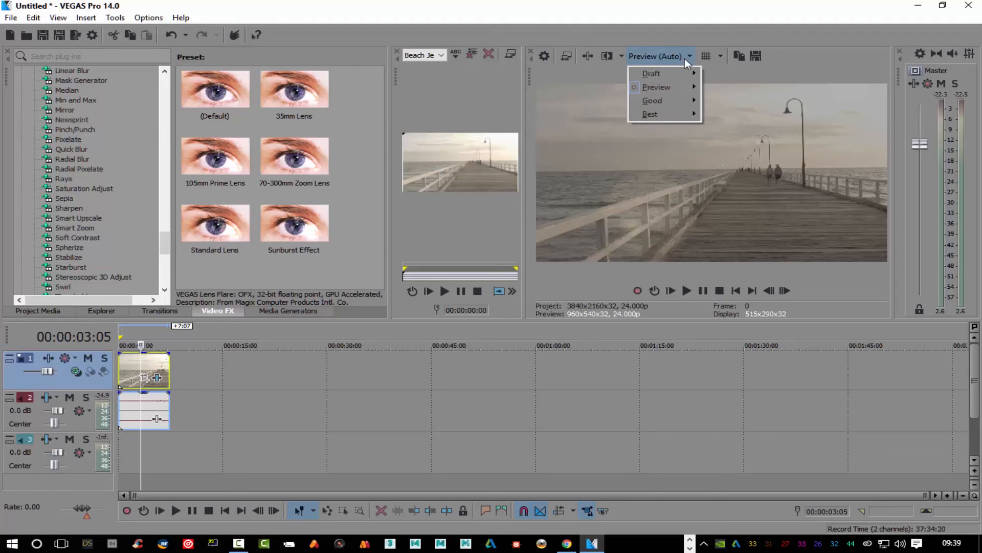
mouse_move(677, 116)
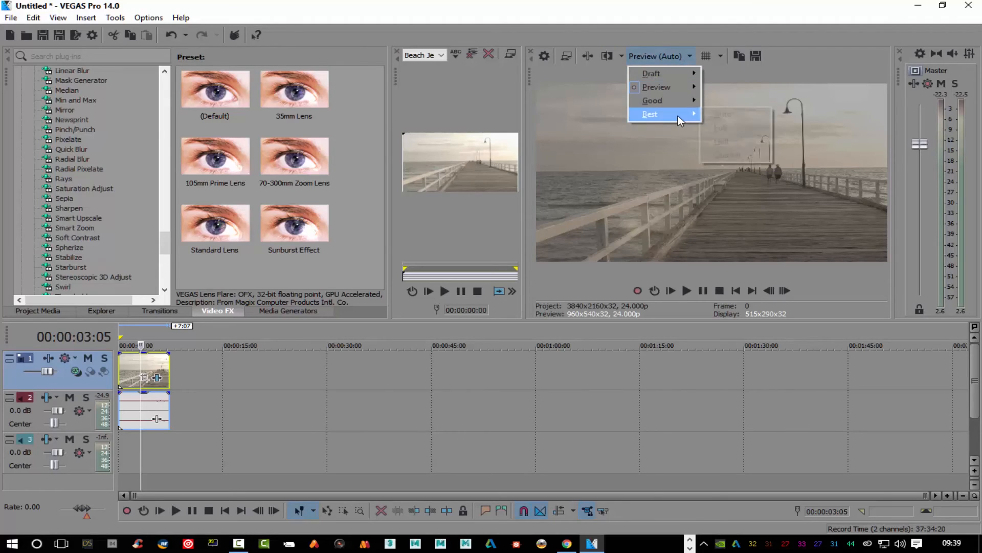
left_click(729, 111)
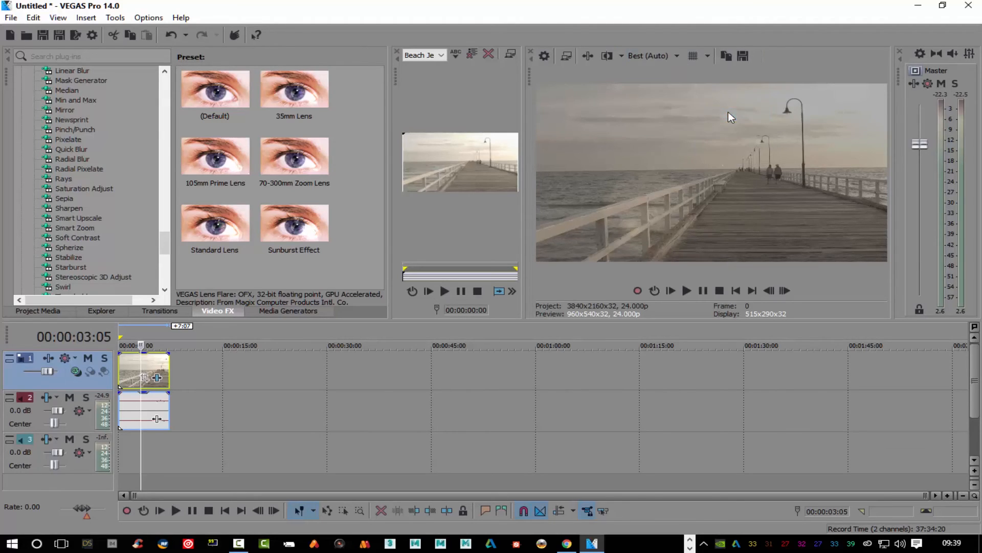
left_click(689, 287)
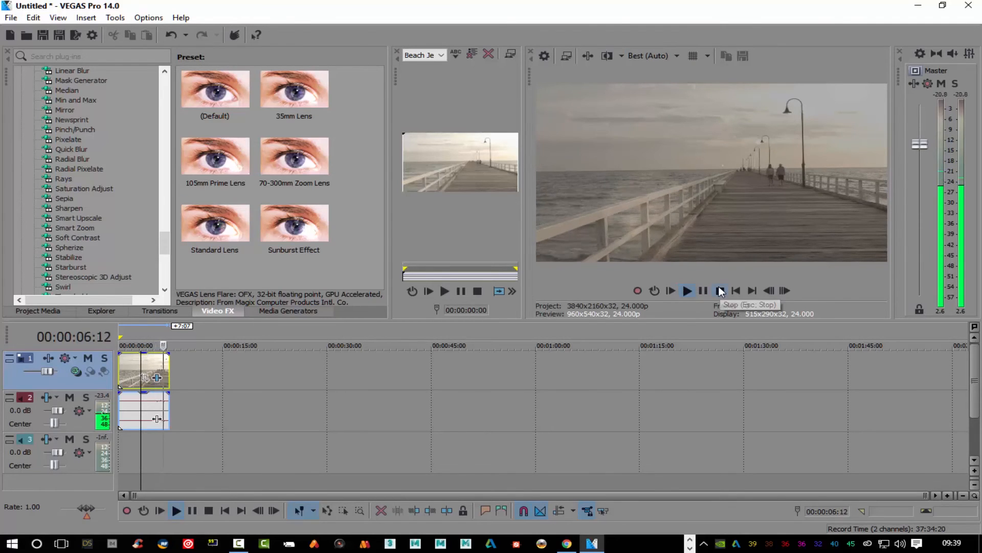
left_click(720, 290)
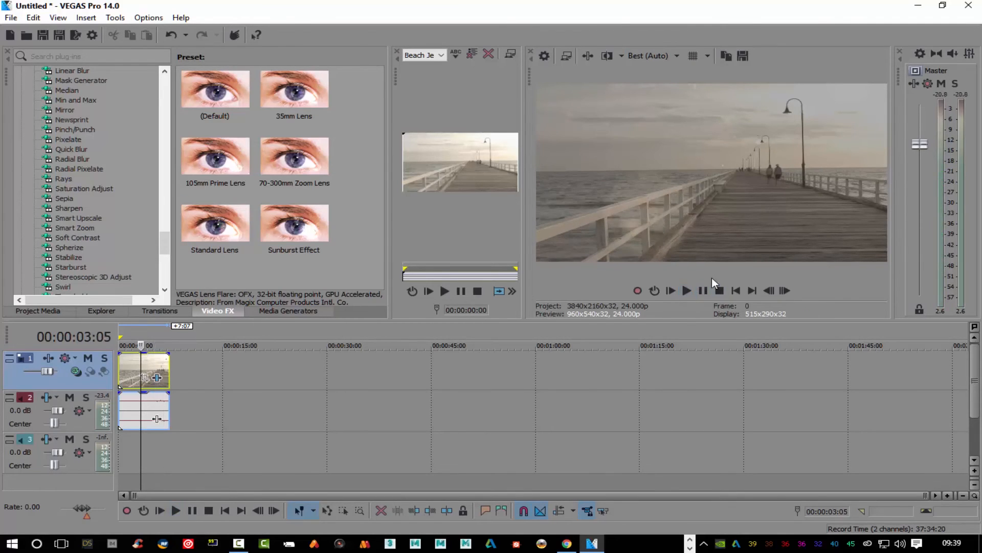
Step: Open the project properties, move them clear of the preview, and set the pixel format to 32-bit floating point (video levels)
left_click(546, 55)
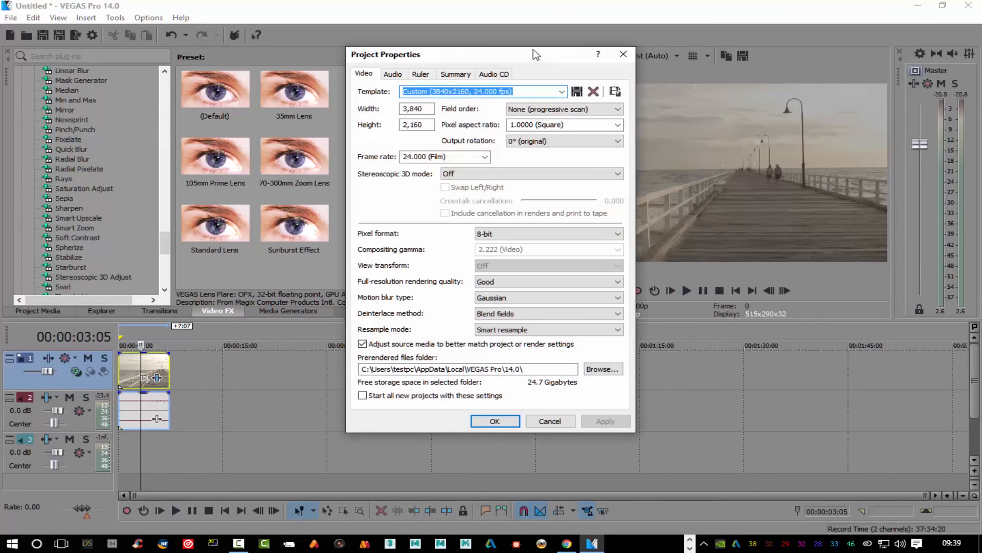
left_click_drag(536, 57, 300, 102)
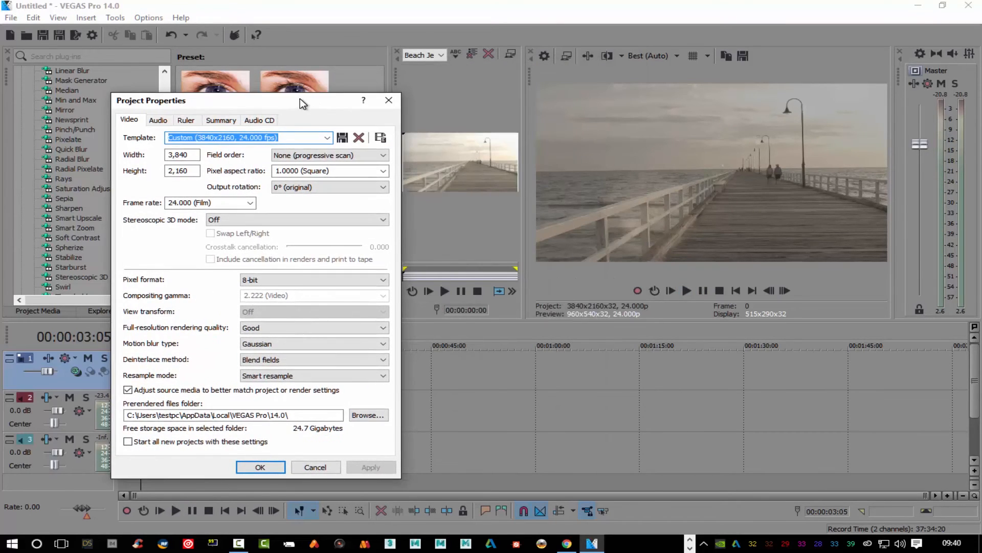
left_click(319, 287)
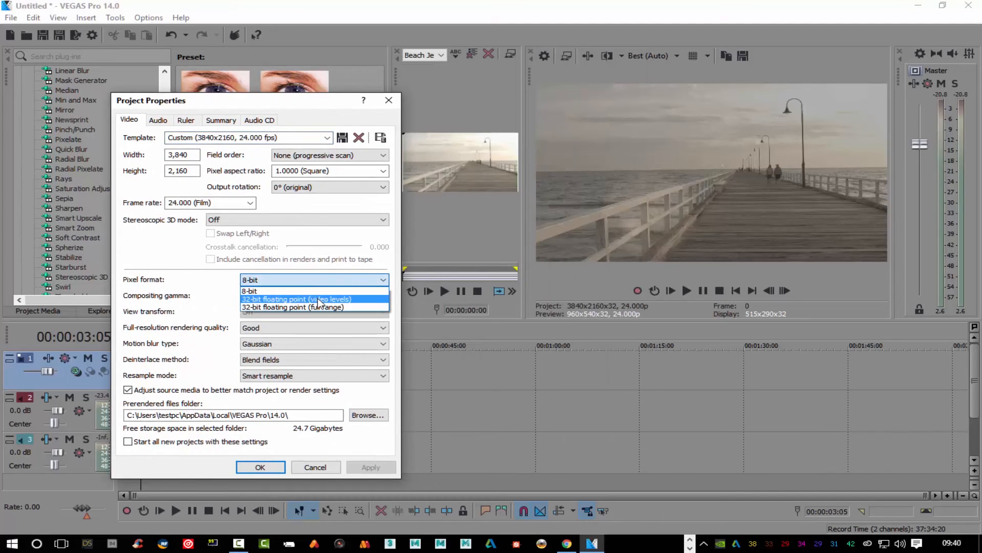
left_click(319, 300)
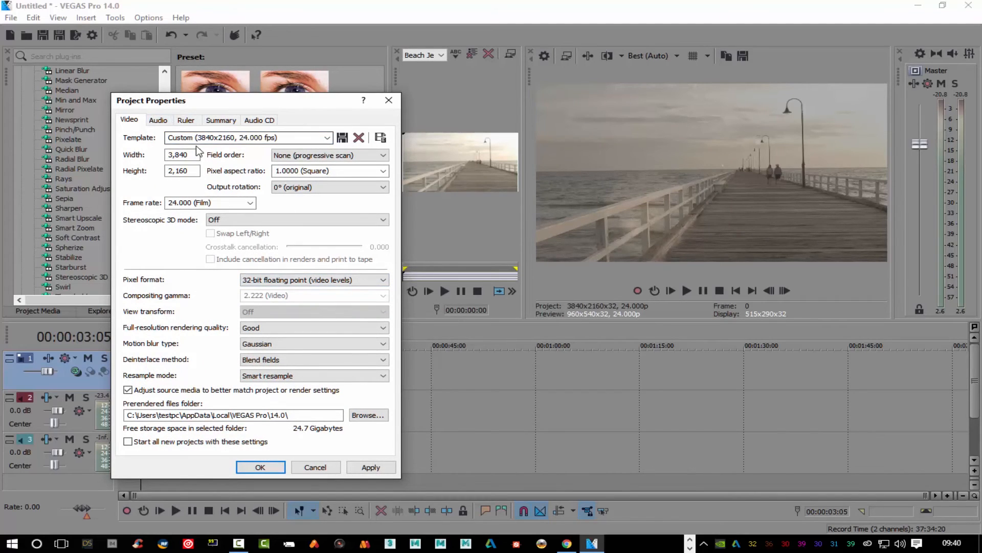
Step: Check the field order options, and set full-resolution rendering quality to Best with Gaussian motion blur
left_click(326, 156)
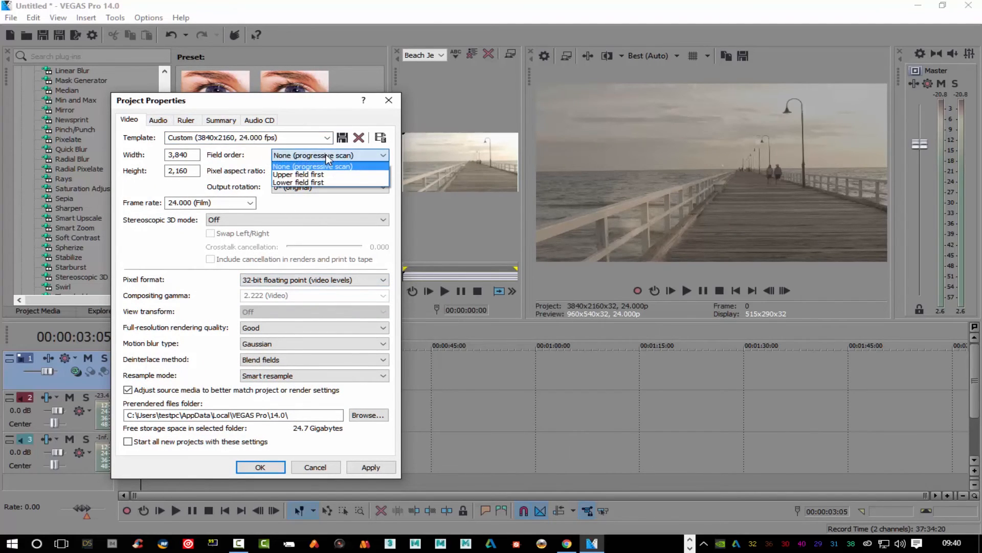
left_click(316, 111)
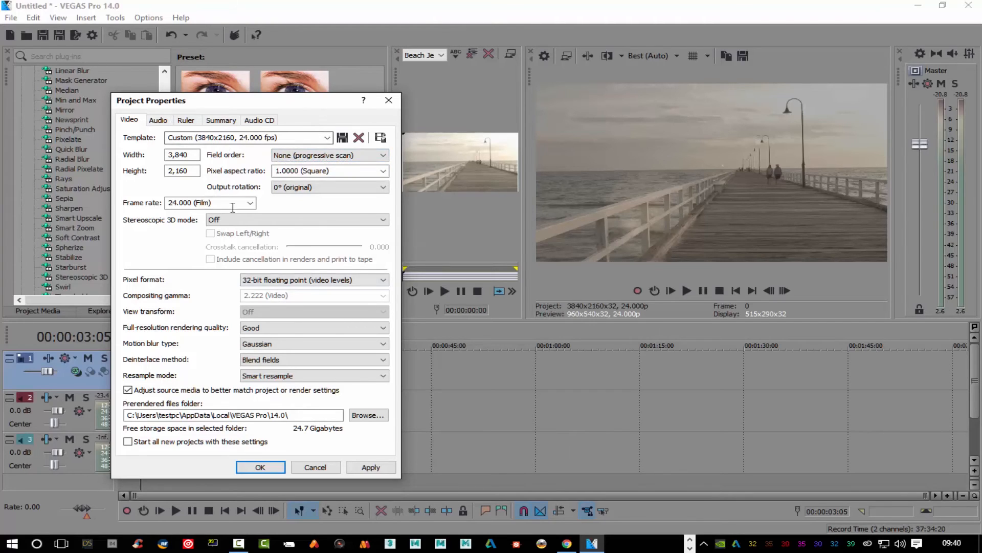
left_click(310, 328)
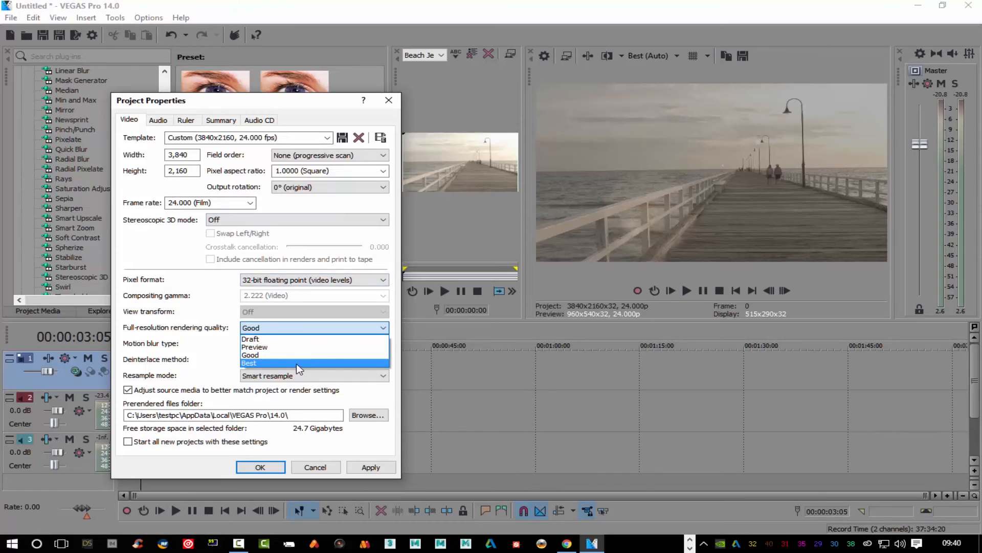
left_click(297, 364)
left_click(304, 342)
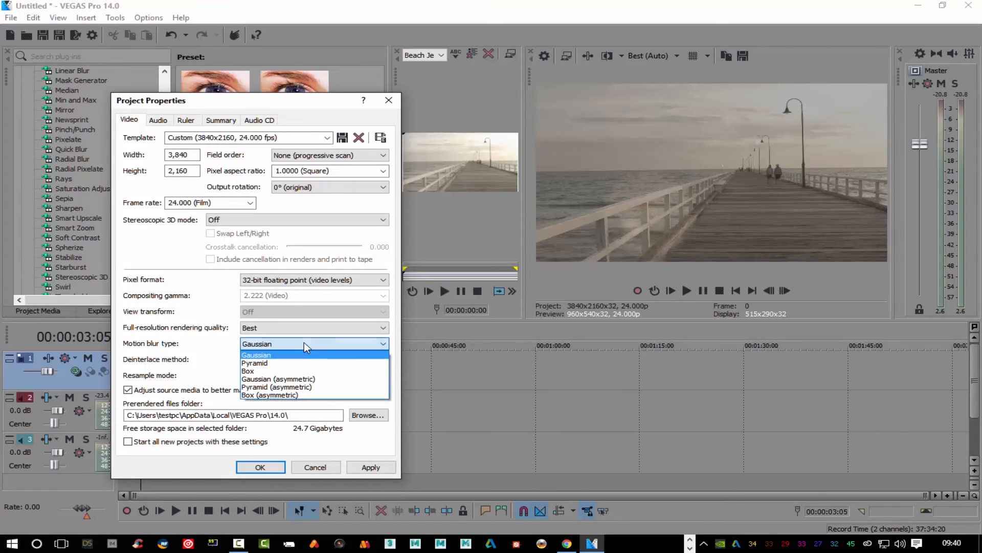
left_click(304, 354)
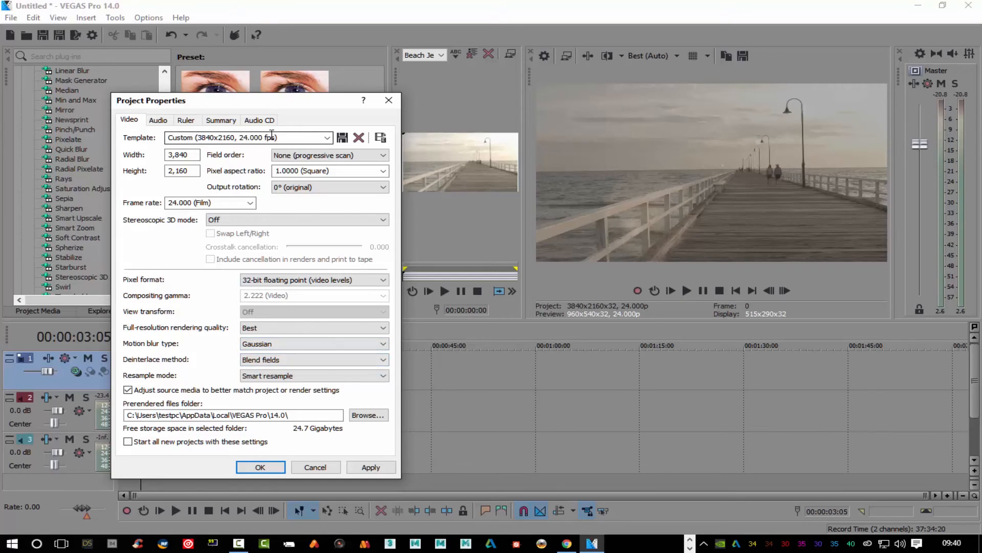
Step: Switch the project to the HD 1080-24p (1920x1080, 23.976 fps) template, apply it, and close the project properties
left_click(327, 137)
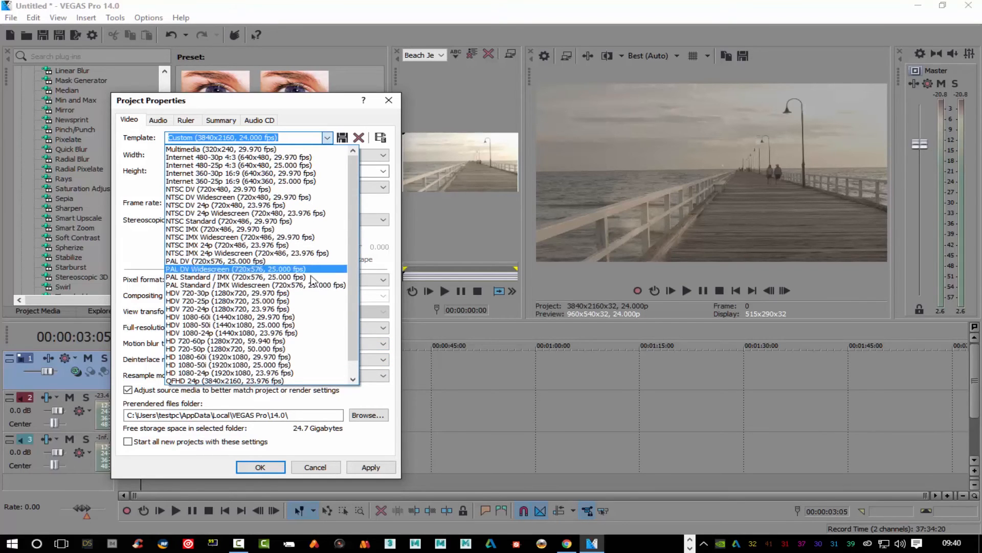
left_click(305, 373)
left_click(383, 467)
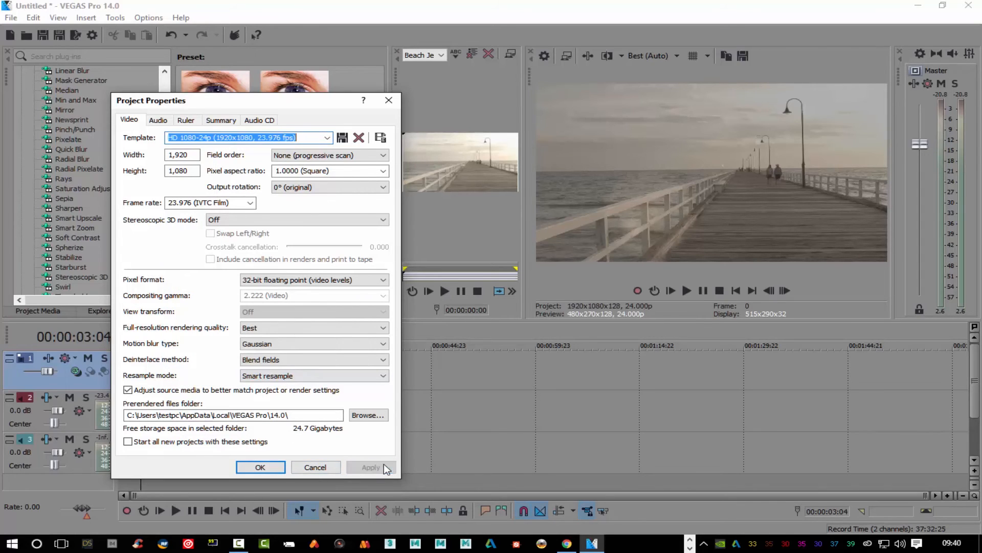
left_click(270, 466)
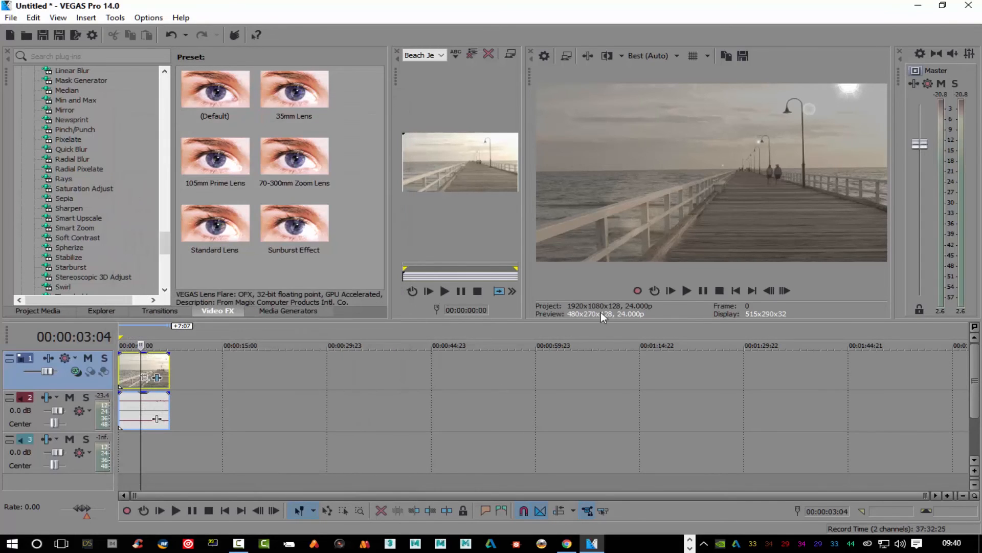
Step: Check the clip's playback with the new project settings, stop it, and move the playhead back to 00:00:00:17
left_click(686, 290)
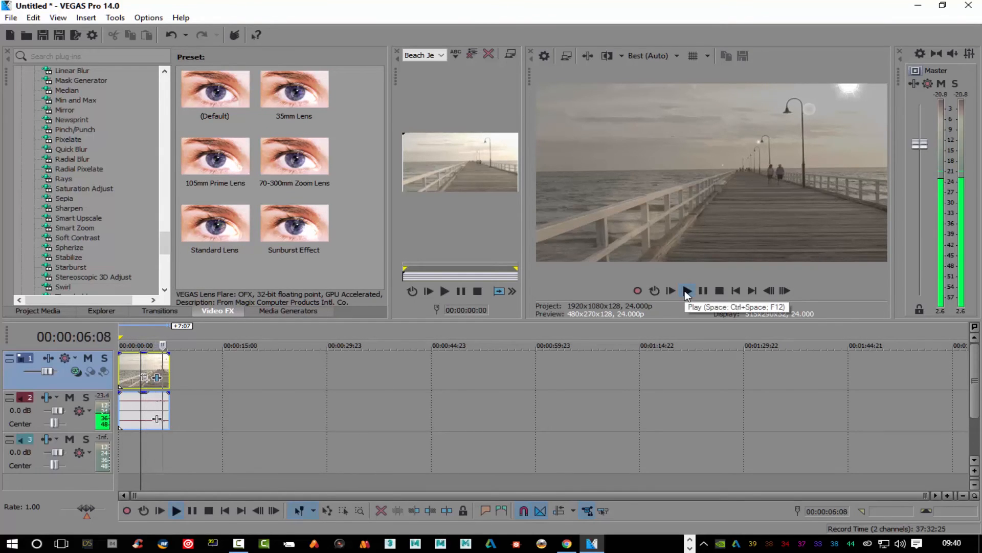
left_click(712, 290)
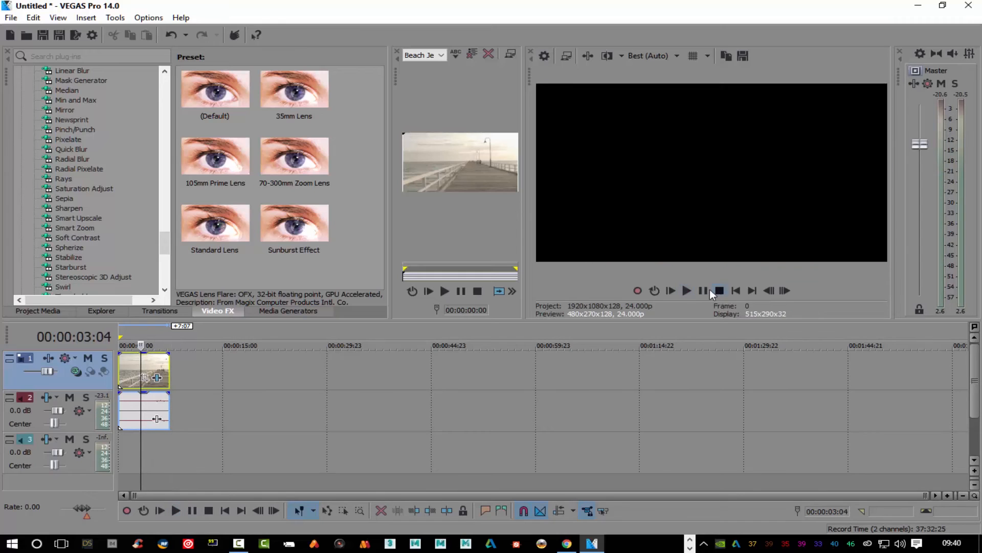
left_click_drag(141, 344, 125, 344)
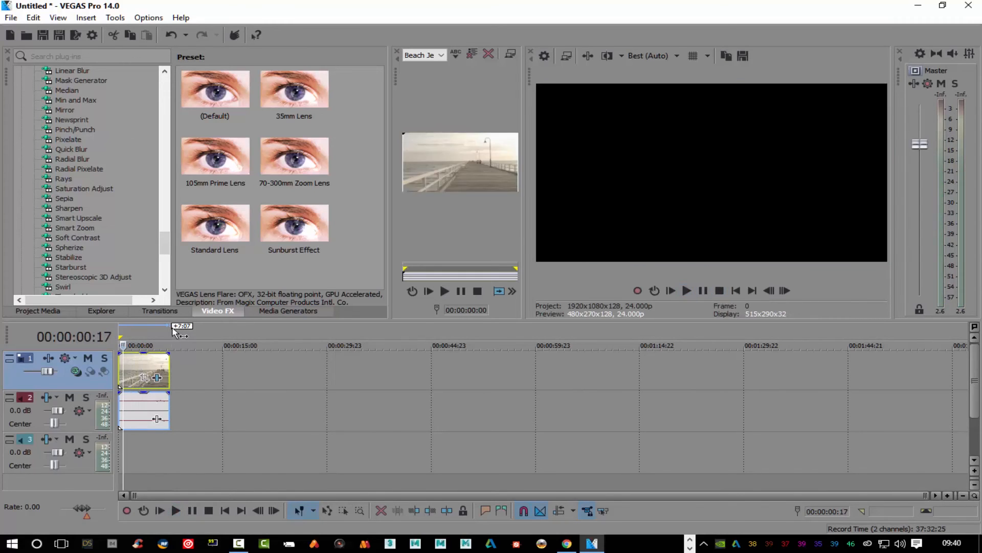
Step: Open the preferences, move them clear of the preview, and enable automatic video proxies for Ultra HD media in the video preferences
left_click(158, 20)
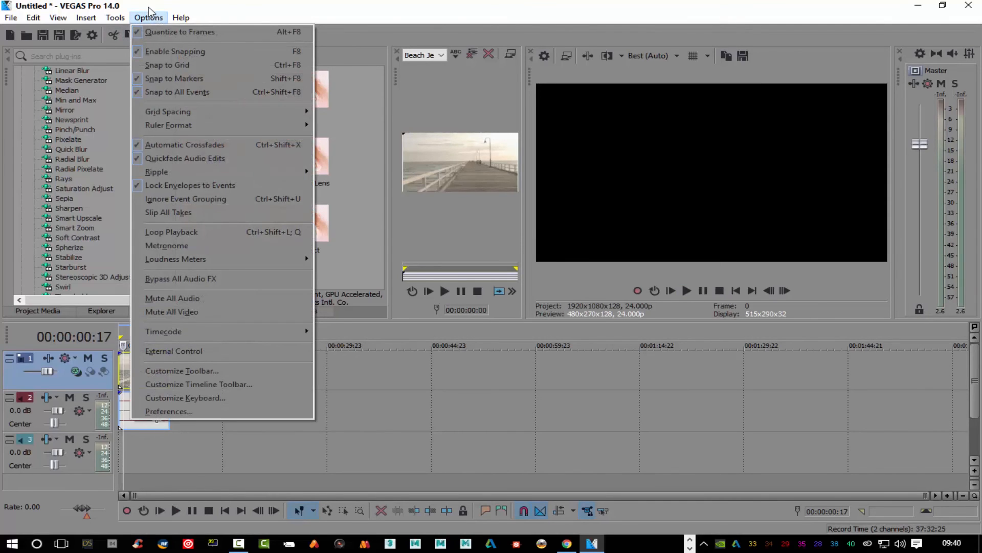
left_click(166, 412)
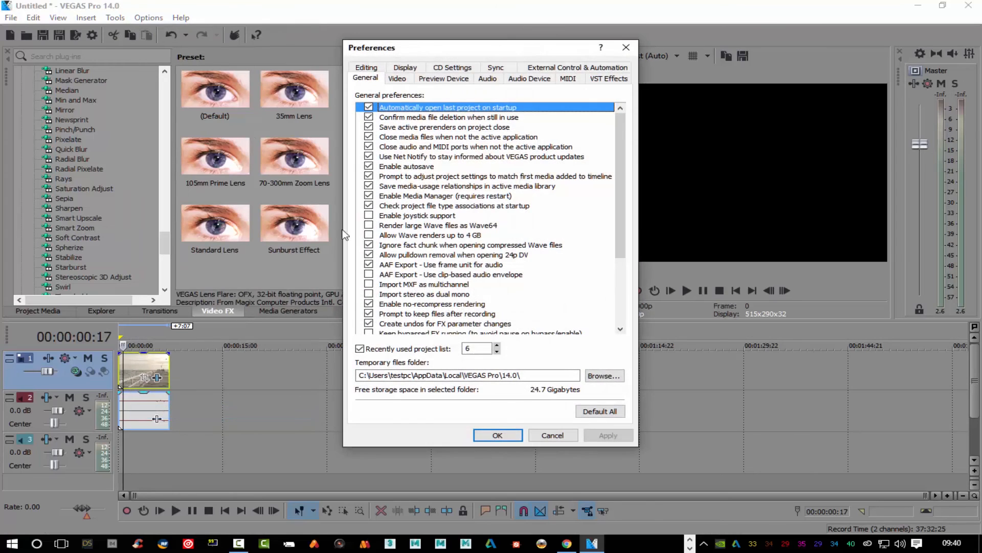
left_click_drag(515, 46, 327, 68)
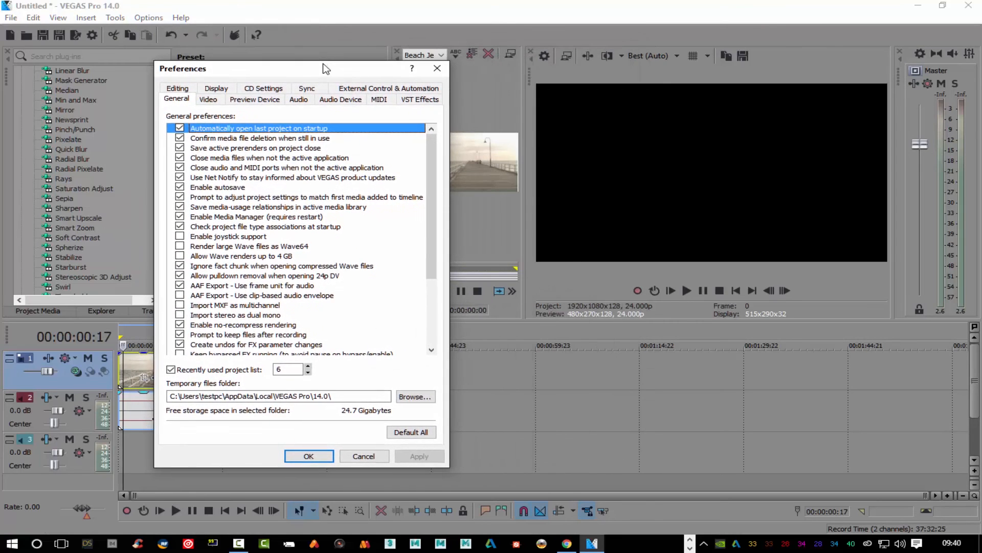
left_click(215, 98)
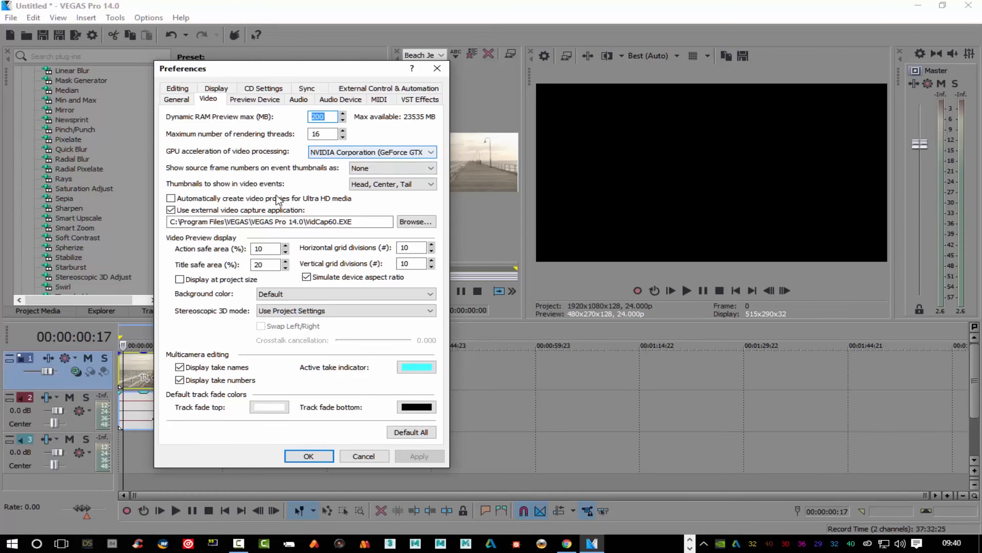
left_click(171, 198)
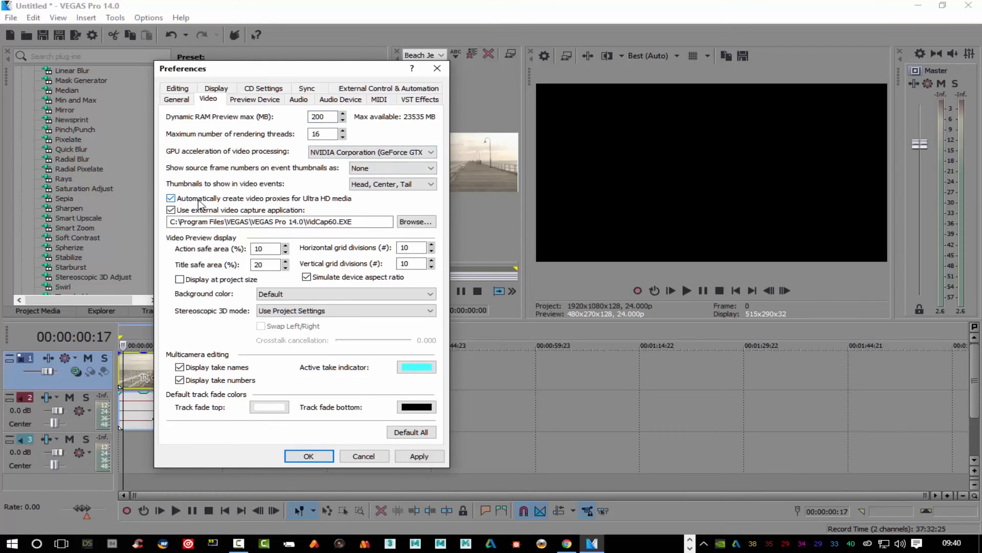
left_click(415, 222)
left_click(146, 205)
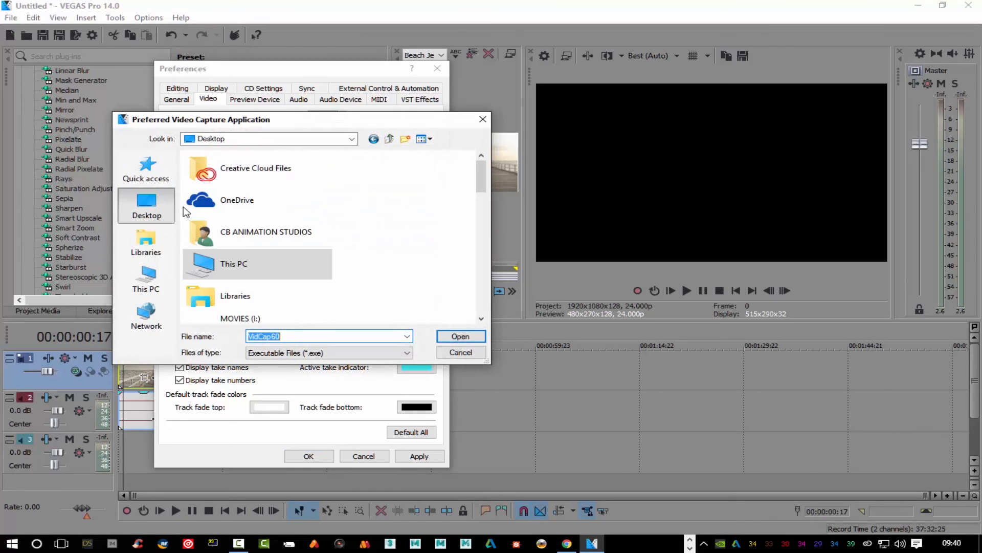
left_click(460, 336)
left_click(236, 213)
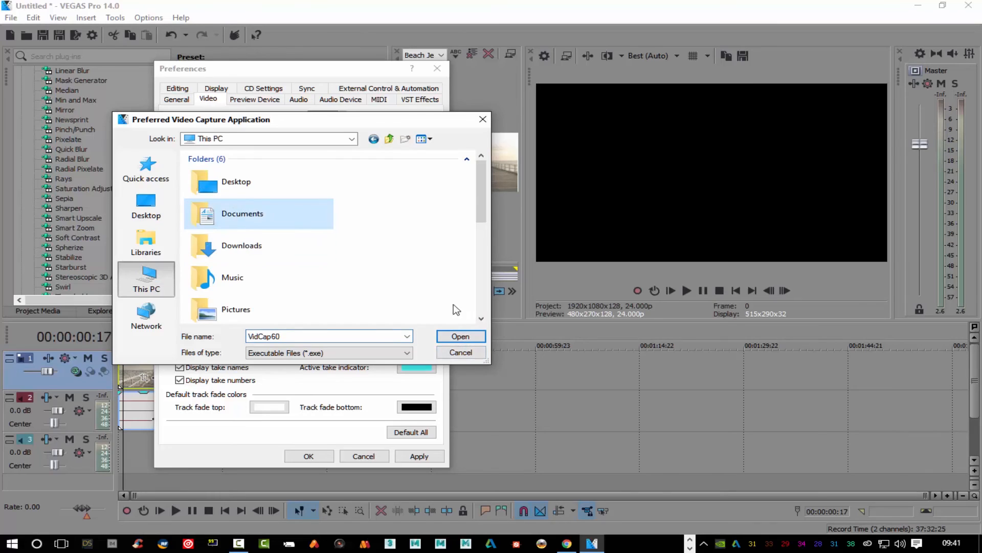
left_click(461, 336)
left_click(284, 215)
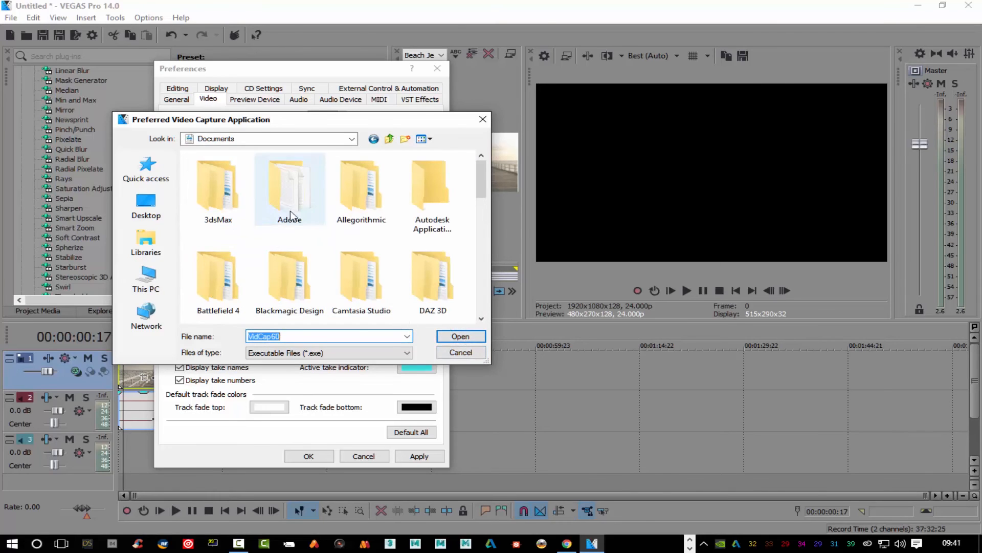
left_click(459, 338)
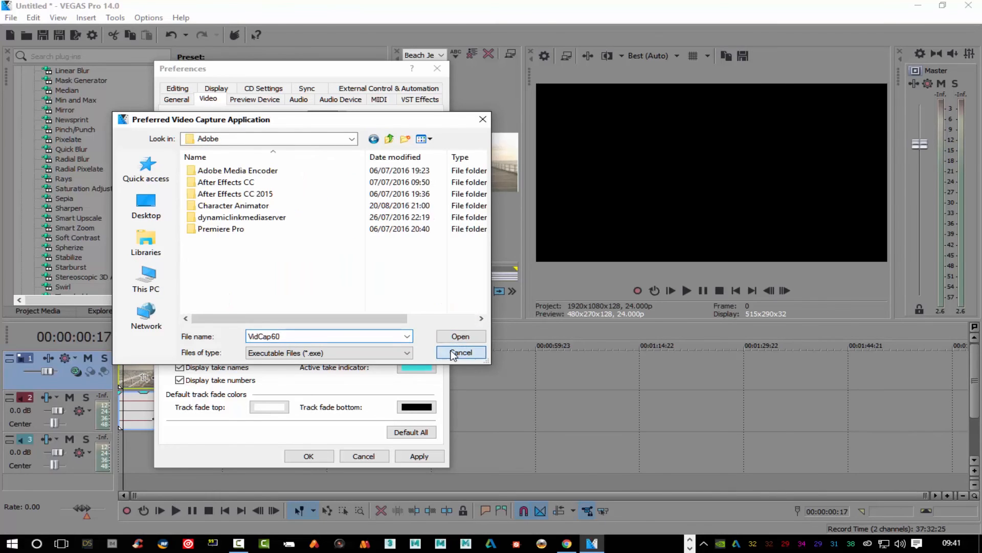
left_click(461, 352)
Step: Apply the changed video preferences and close the preferences
left_click(404, 457)
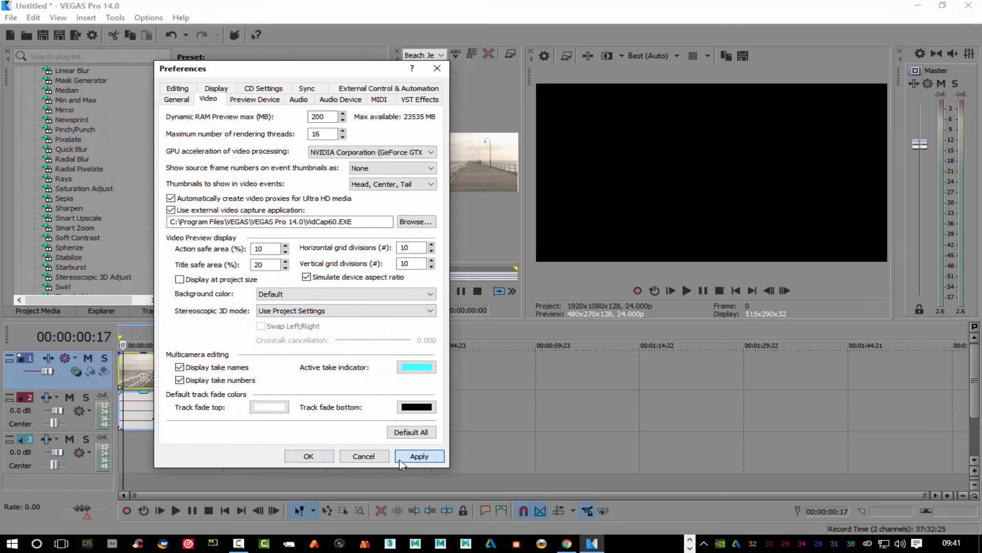
left_click(309, 456)
Step: Play back the clip twice with the new preferences and return the playhead to 00:00:00:14
left_click(686, 292)
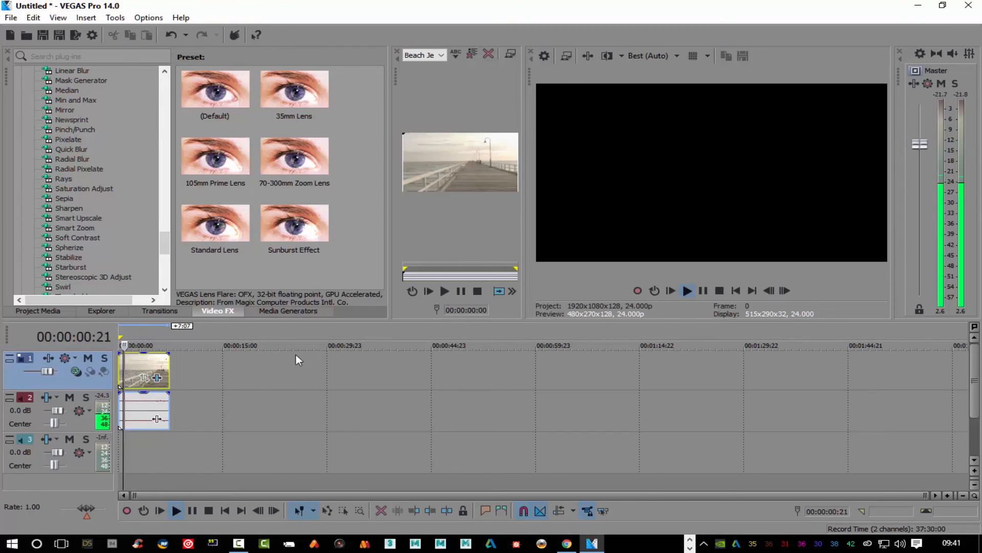
left_click(720, 291)
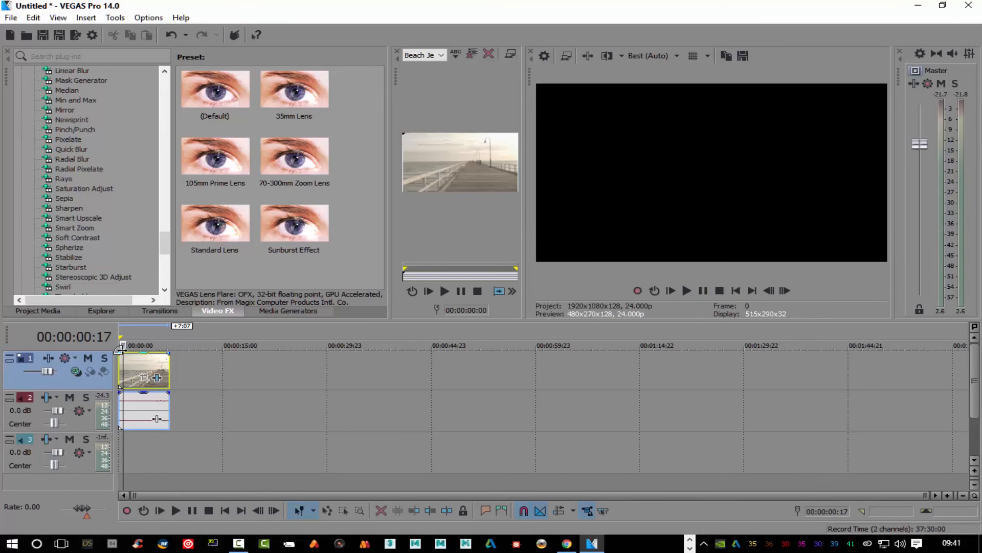
key("space")
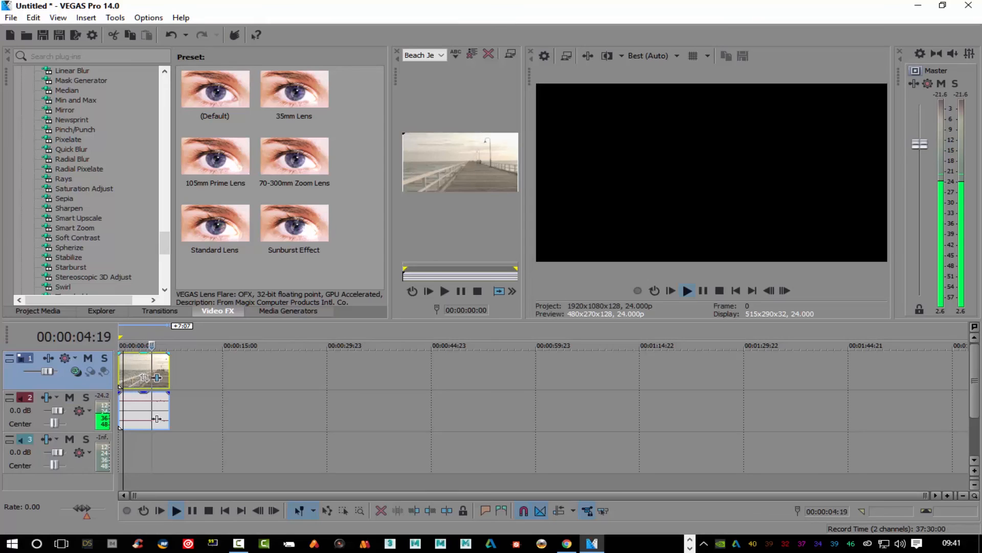
left_click_drag(155, 346, 124, 346)
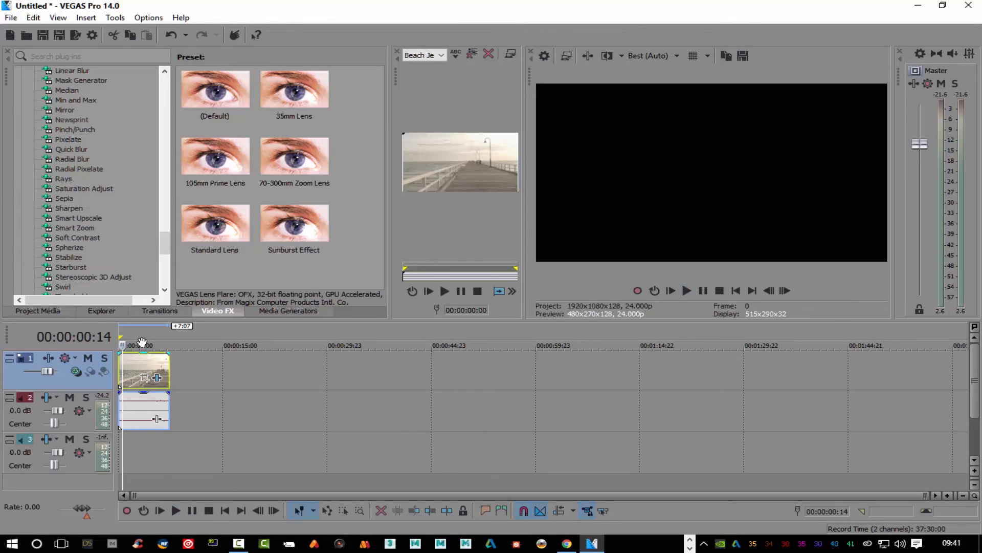
Step: Browse the available video effects, including the HITFILM plug-ins and groups, and return to the start of the list
left_click(162, 260)
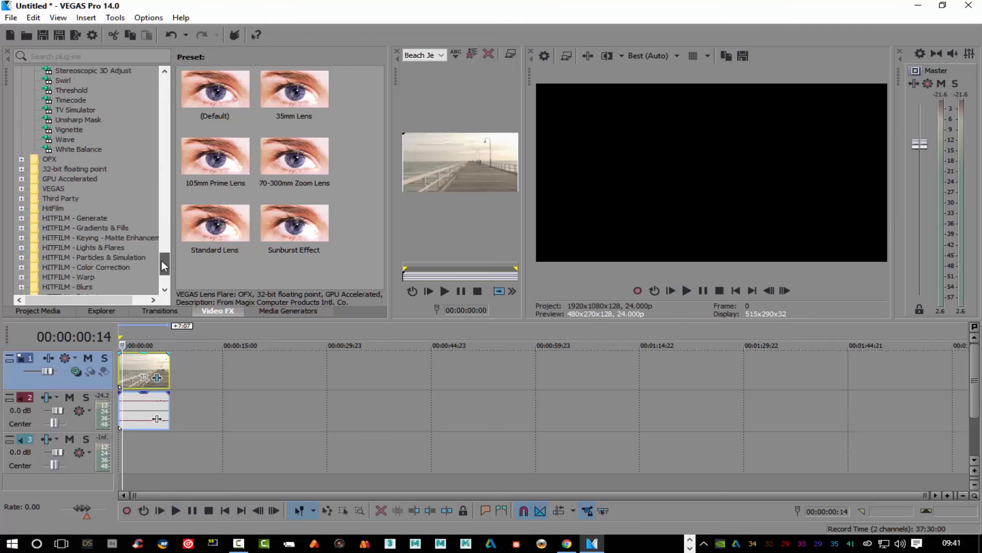
left_click_drag(162, 257, 169, 157)
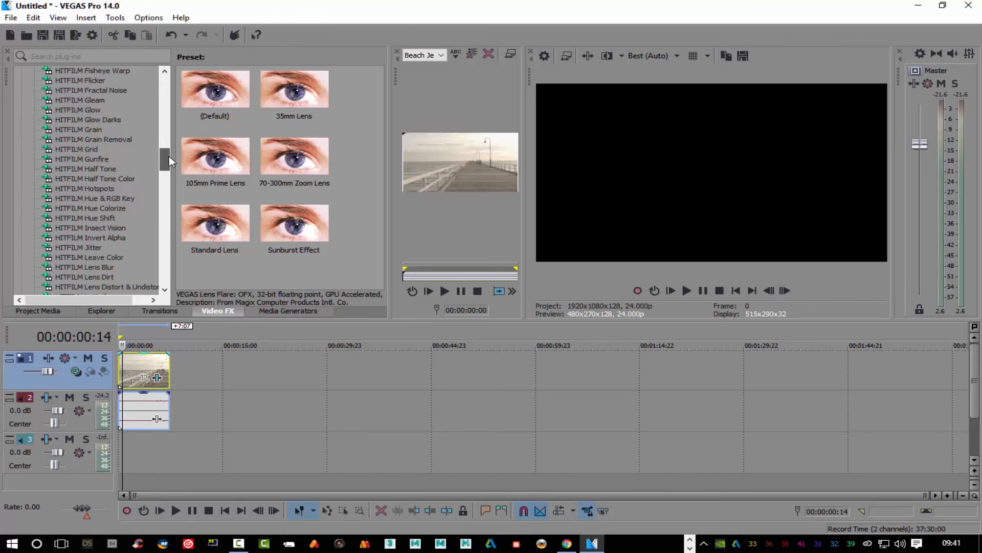
left_click_drag(169, 155, 187, 86)
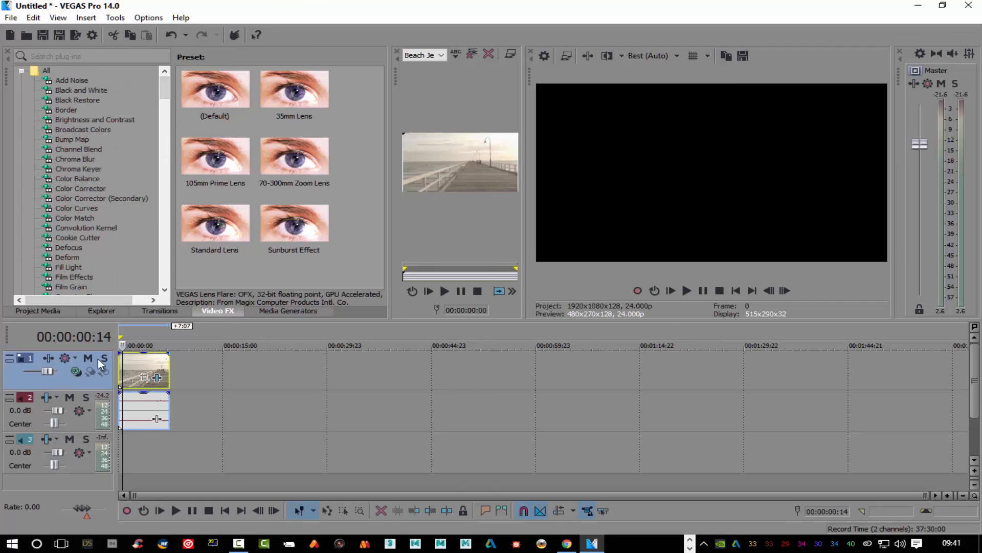
Step: Play the clip and pause at 00:00:02:15, lower track 1's level, and set track 2 to 2.1 dB volume and 19 % R pan
key("space")
key("Return")
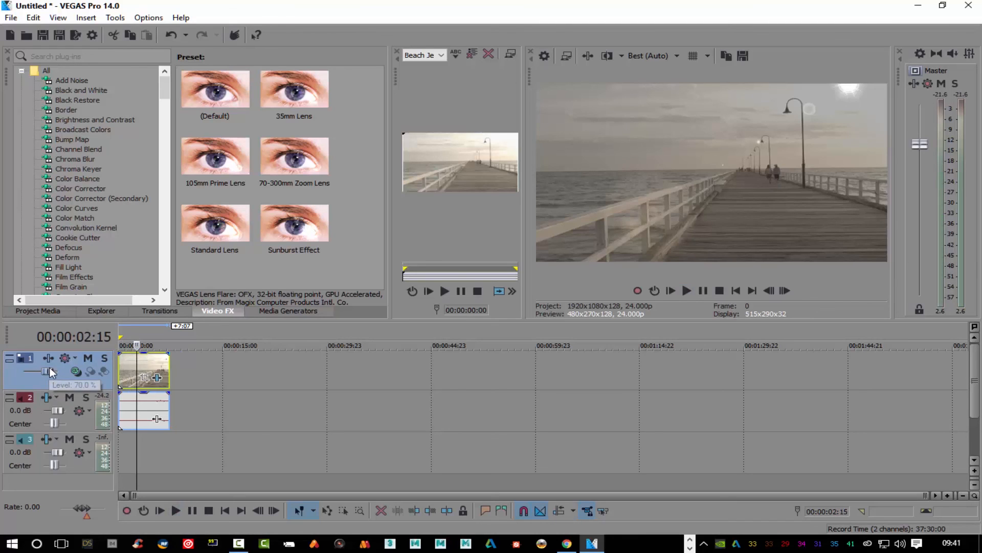
left_click_drag(51, 369, 60, 422)
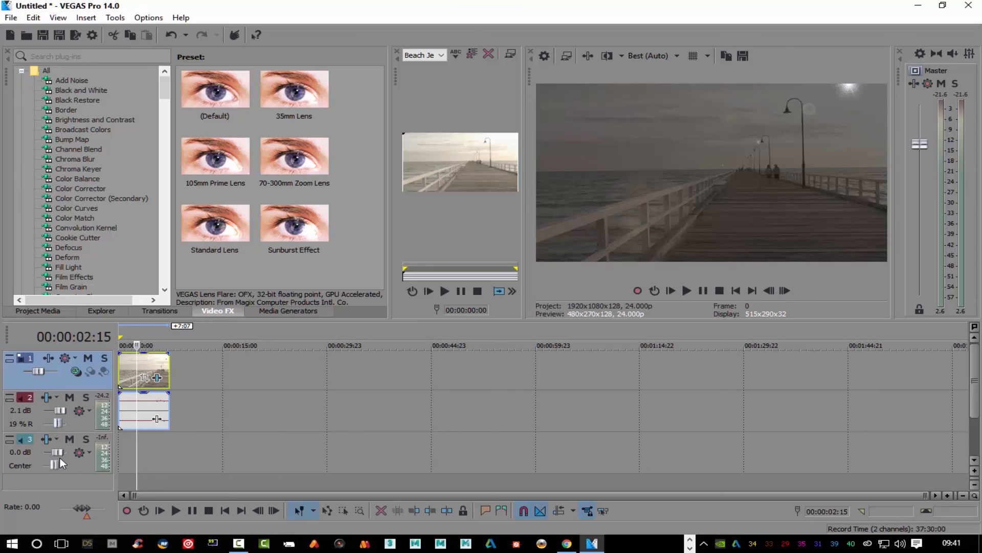